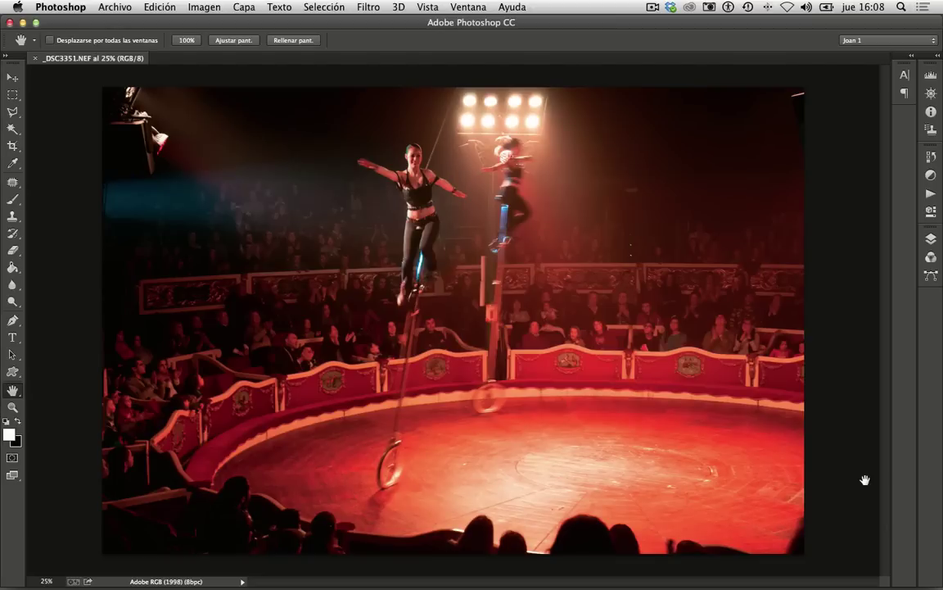
Step: Preview the Save for Web export settings, cancel without saving, then open the Image menu
left_click(104, 7)
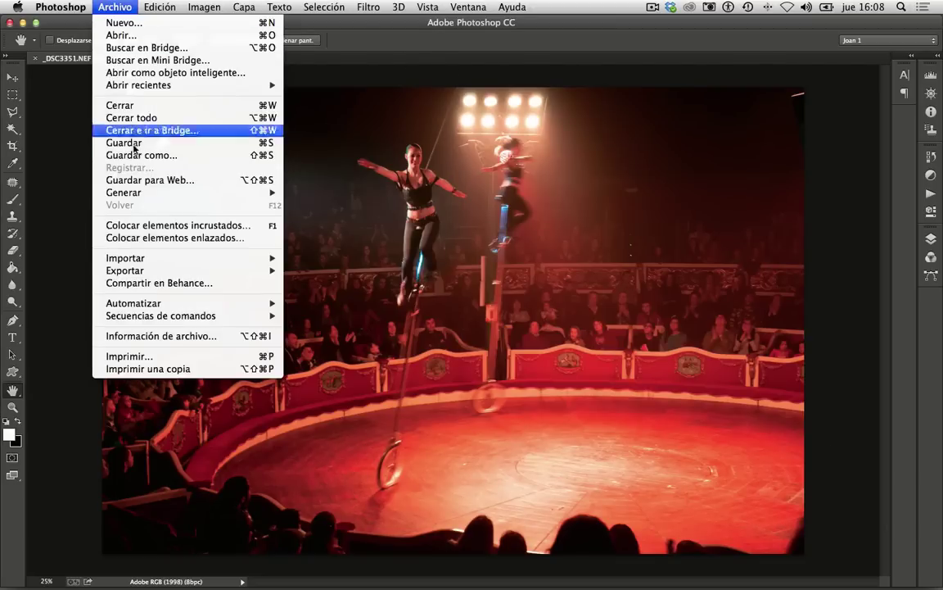
left_click(149, 180)
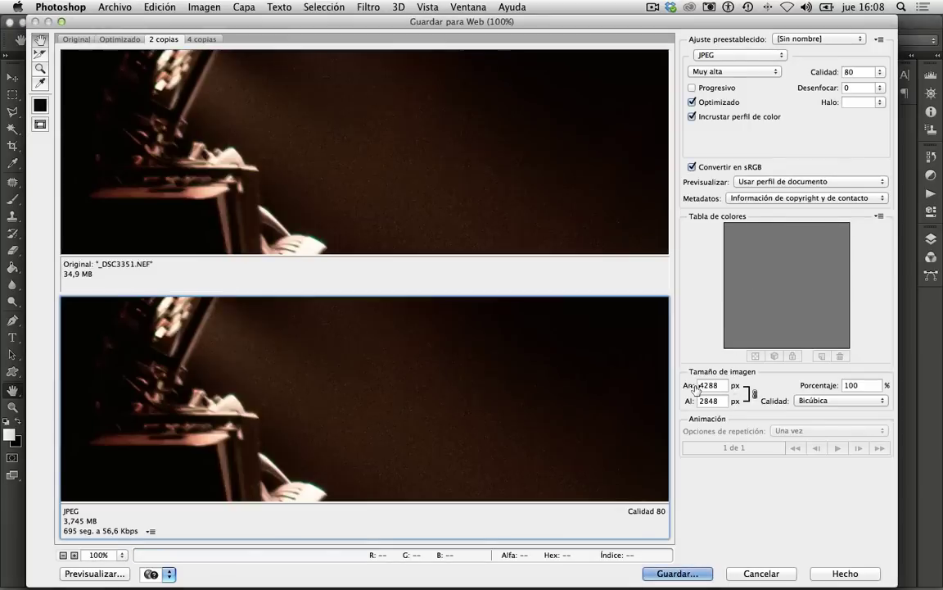
left_click(695, 384)
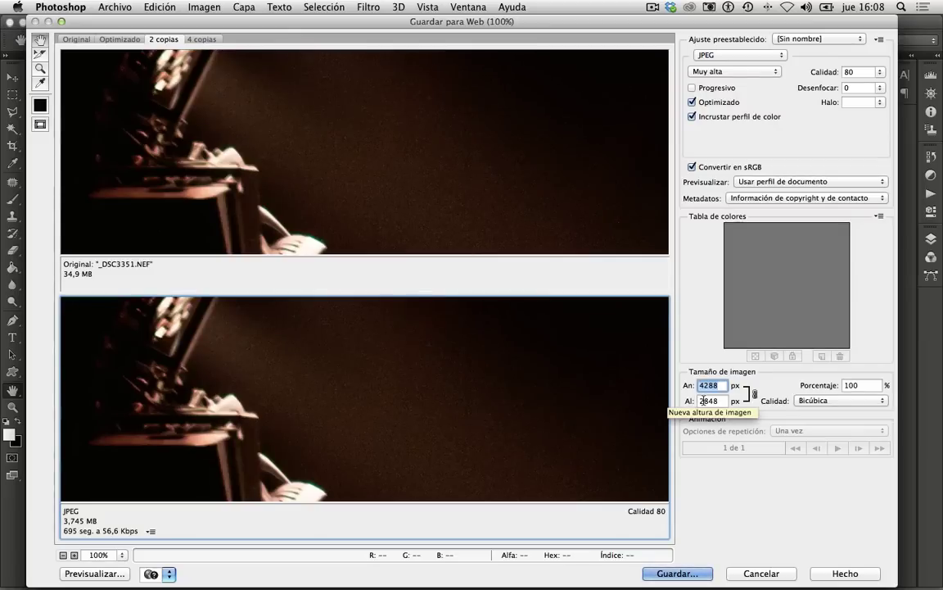
left_click(761, 573)
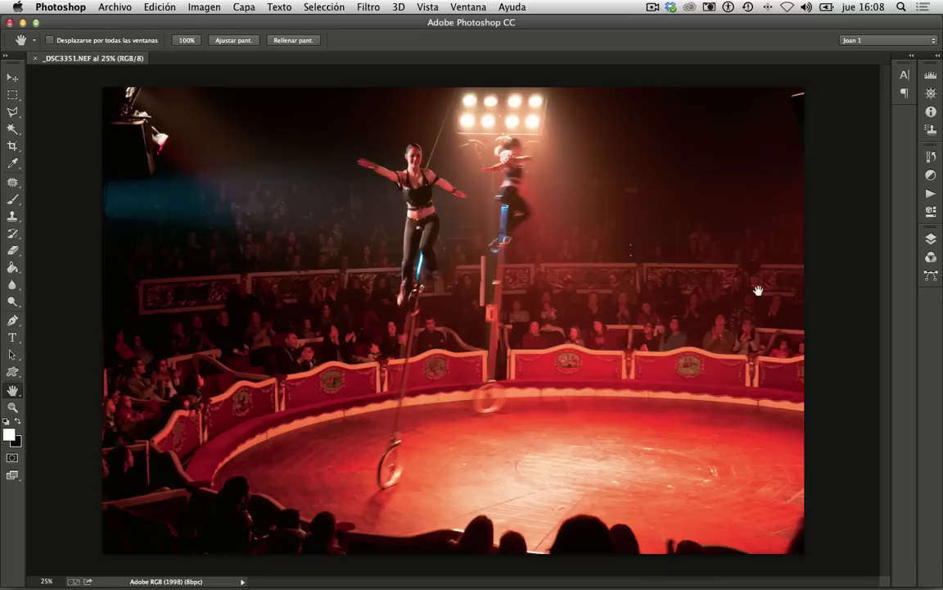
left_click(193, 6)
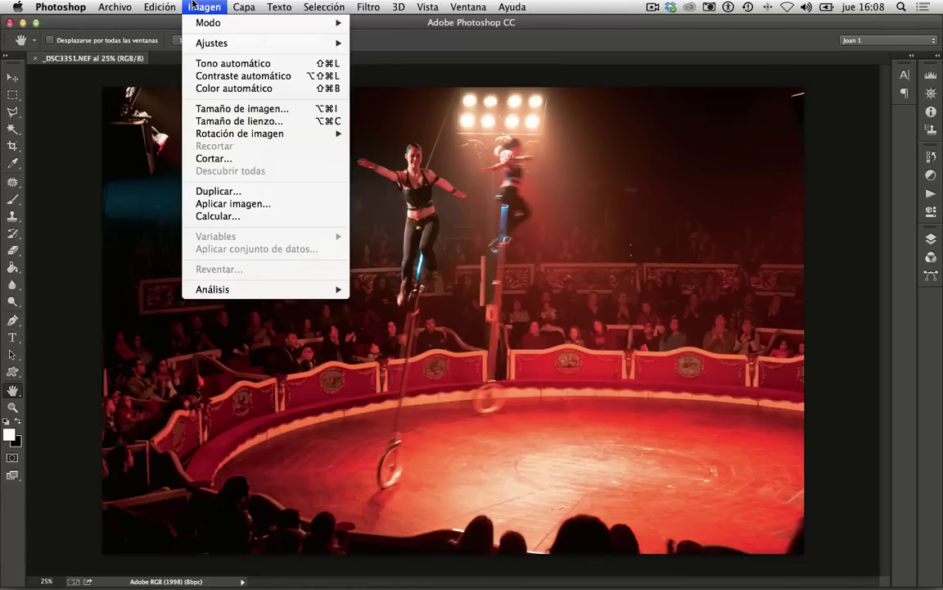
Step: Open Tamaño de imagen, showing 4288 × 2848 px at 72 ppi, with width kept in Píxeles
left_click(258, 110)
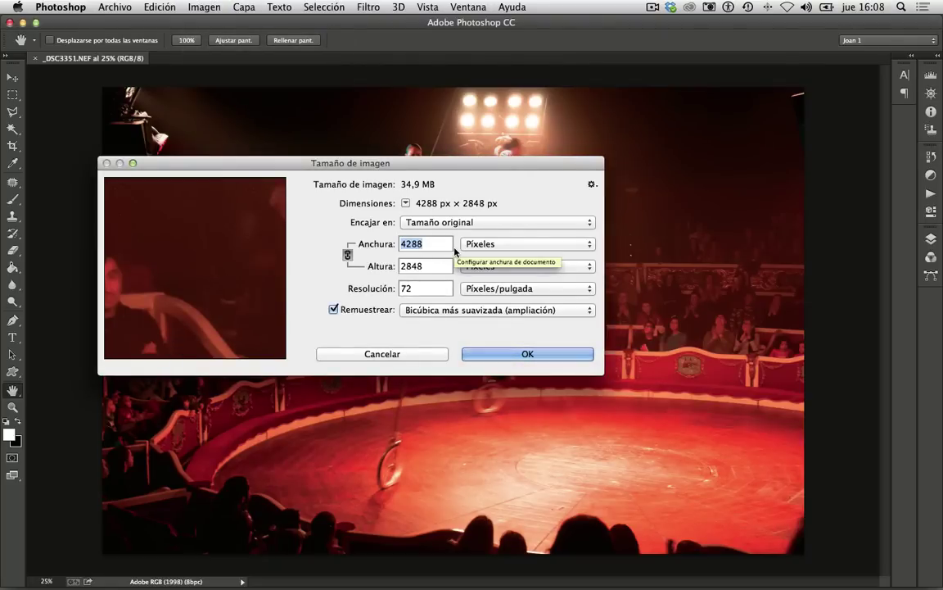
left_click_drag(476, 162, 638, 163)
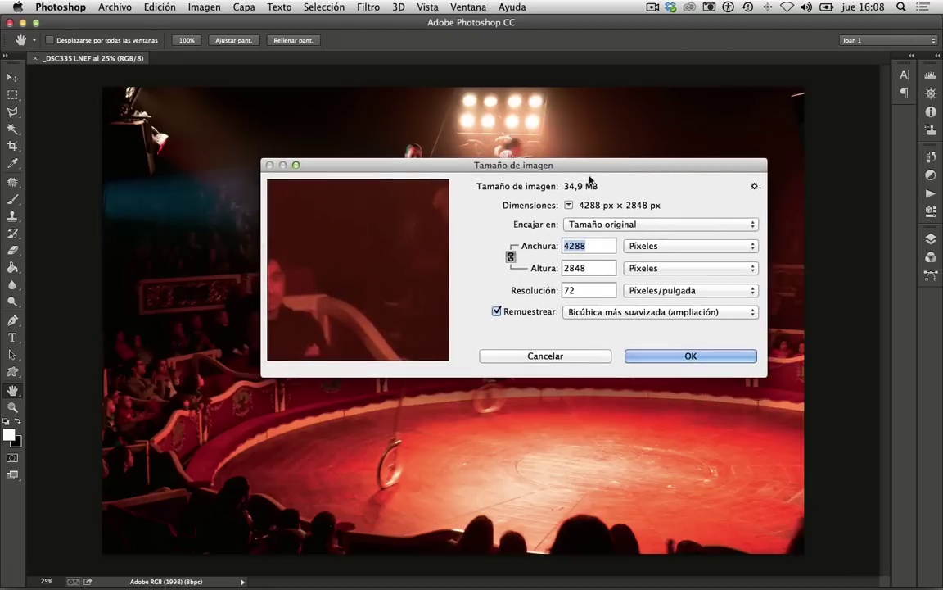
mouse_move(352, 242)
left_mouse_down()
mouse_move(495, 534)
mouse_move(486, 435)
left_mouse_up()
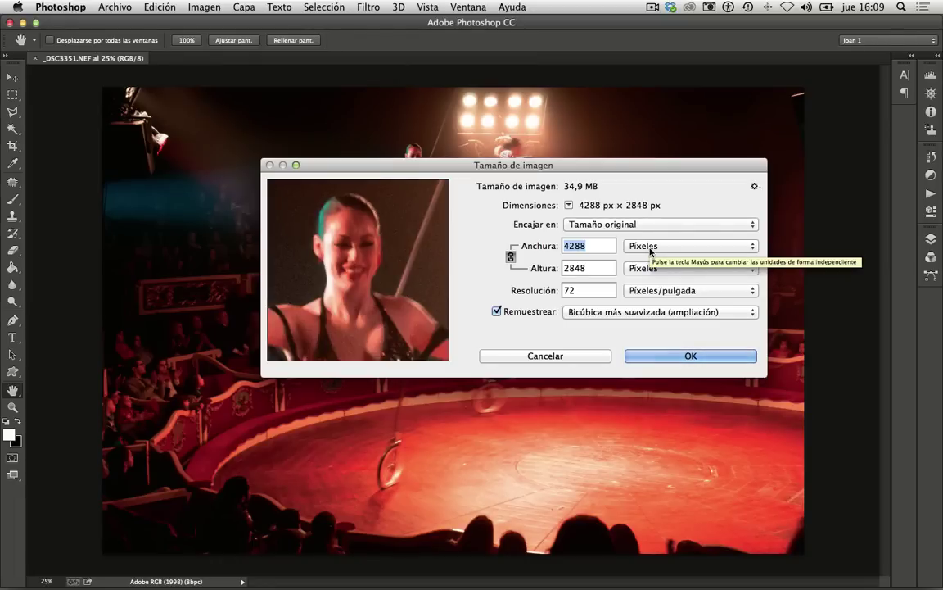
left_click(651, 251)
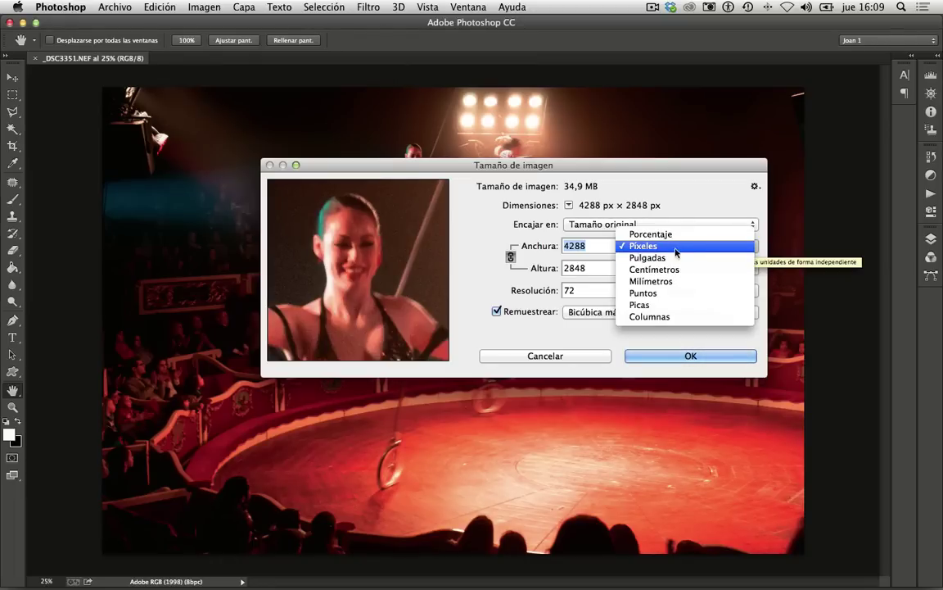
left_click(667, 249)
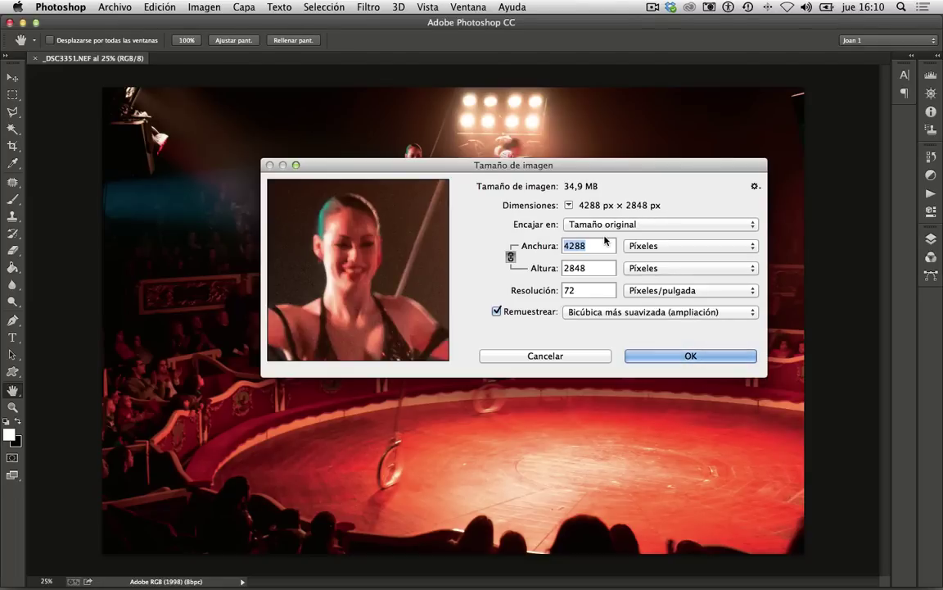
Step: Resize the photo to 840 px wide (840 × 558) with Bicúbica más enfocada (reducción) resampling
type("840")
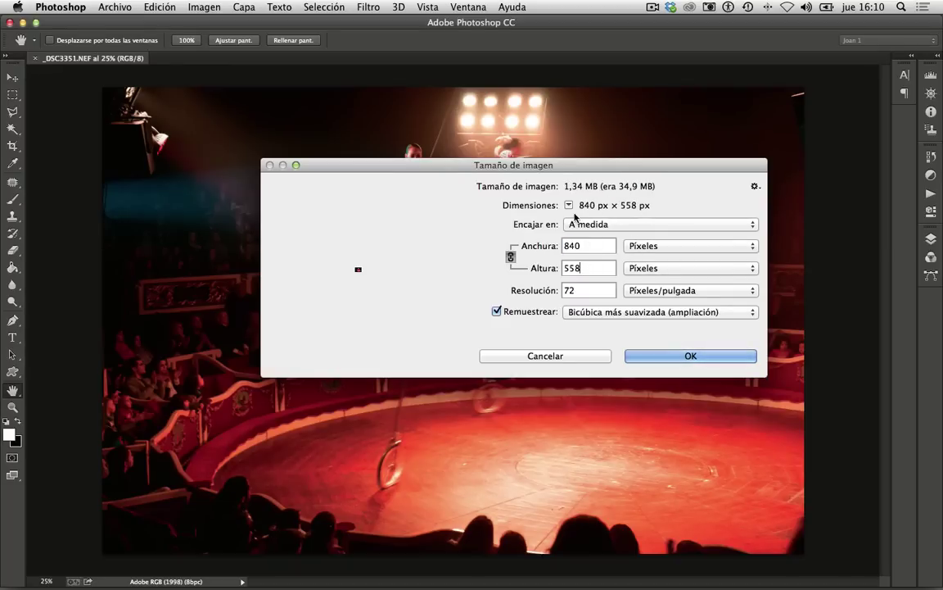
mouse_move(358, 270)
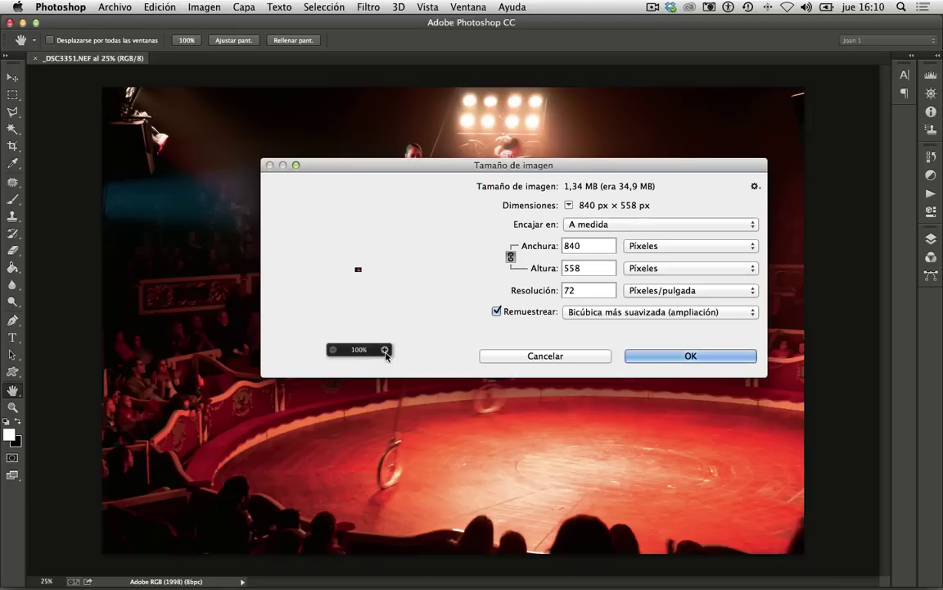
left_click(385, 350)
left_click(384, 349)
left_click(385, 349)
left_click(385, 350)
left_click(385, 350)
left_click(384, 350)
left_click(385, 349)
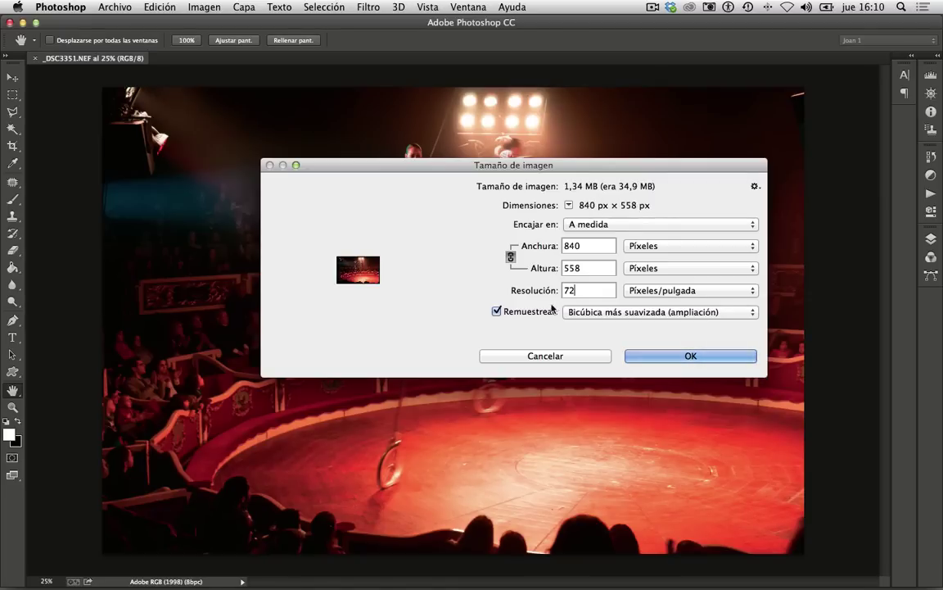
left_click(751, 313)
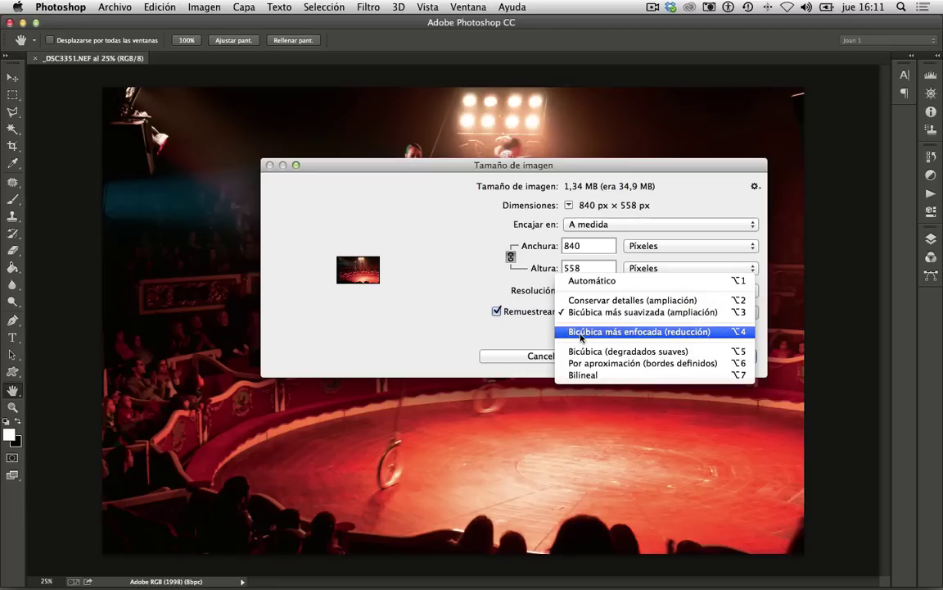
left_click(673, 338)
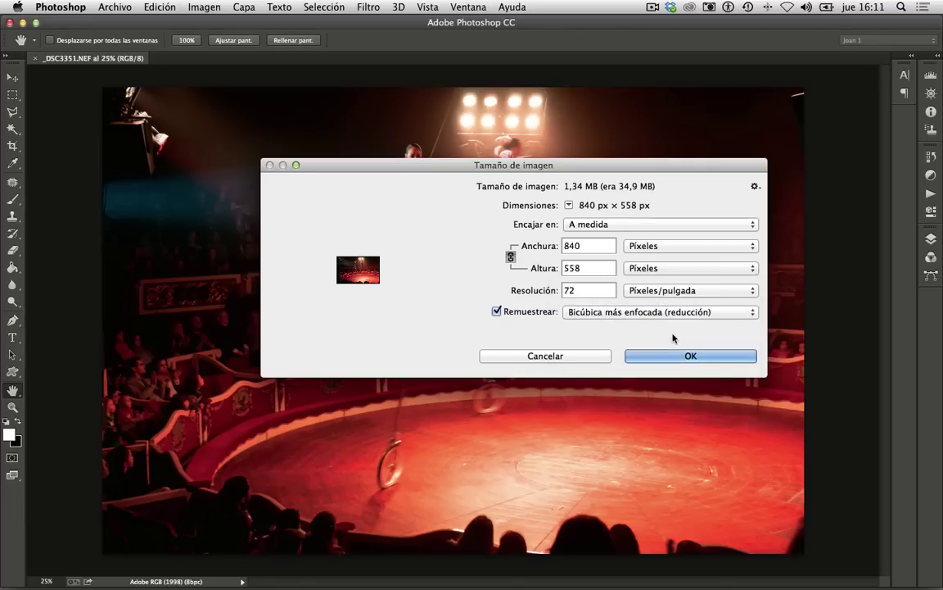
left_click(685, 355)
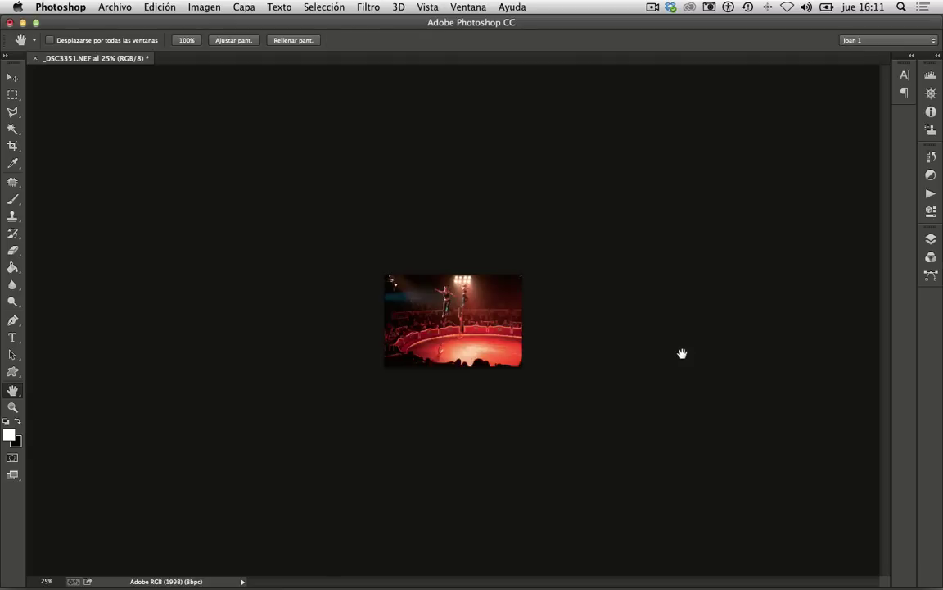
Step: Zoom into the 840 × 558 photo with Cmd+Space clicks until it shows 100%
key("super+space")
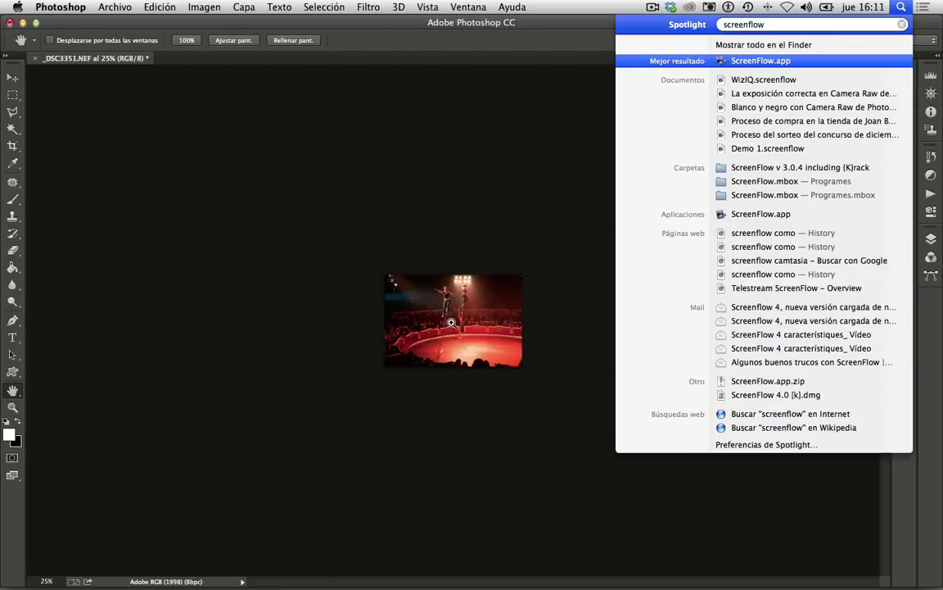
left_click(451, 322, "super")
key("super+space")
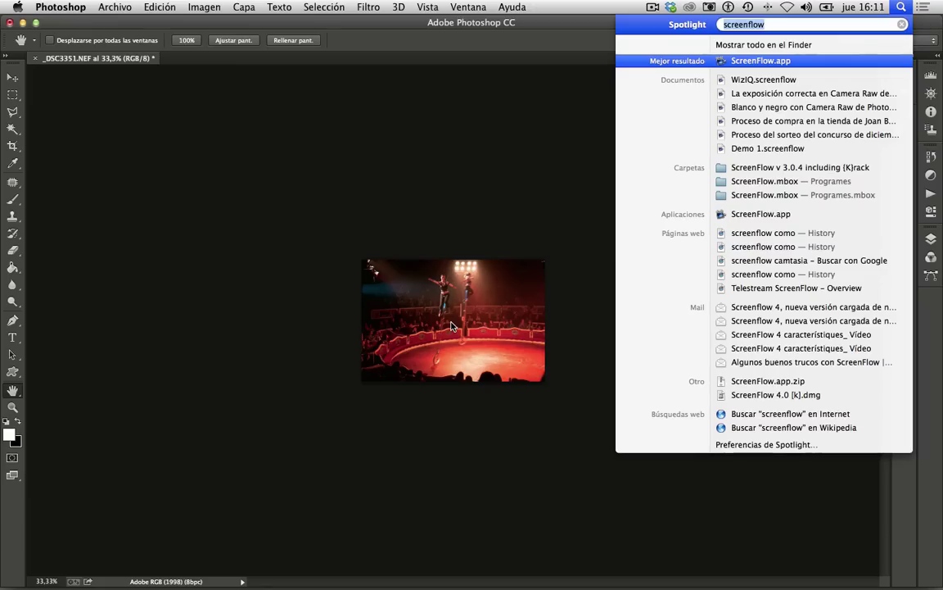
left_click(451, 322, "super")
left_click(451, 322, "super")
left_click(451, 321, "super")
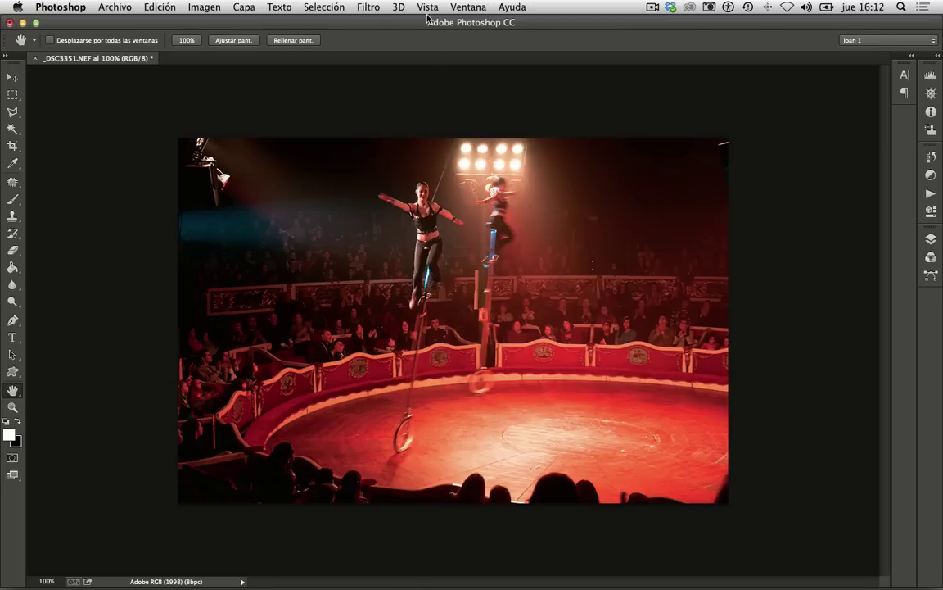
Step: Open Máscara de enfoque and set the amount to around 40%, panning to the acrobats
left_click(370, 7)
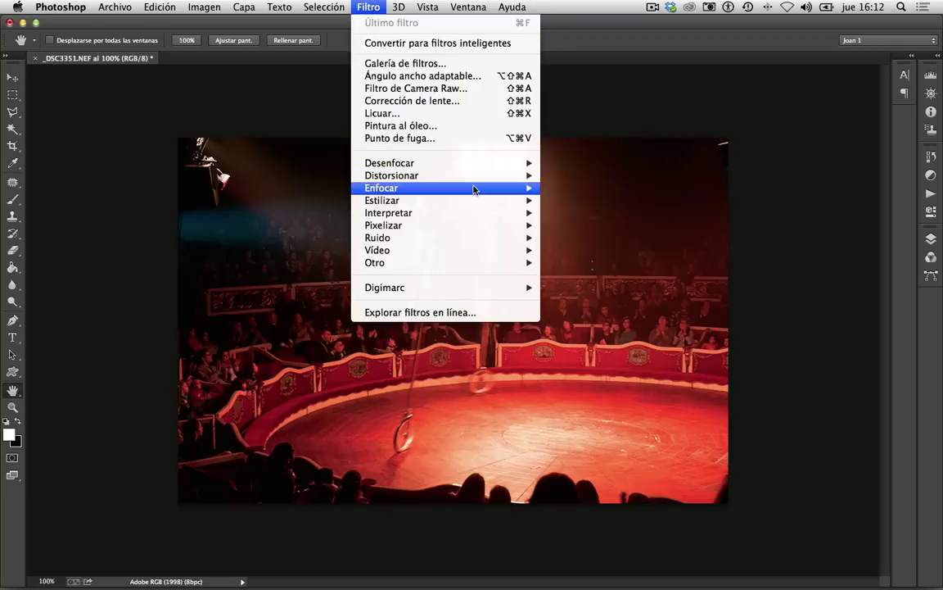
mouse_move(409, 188)
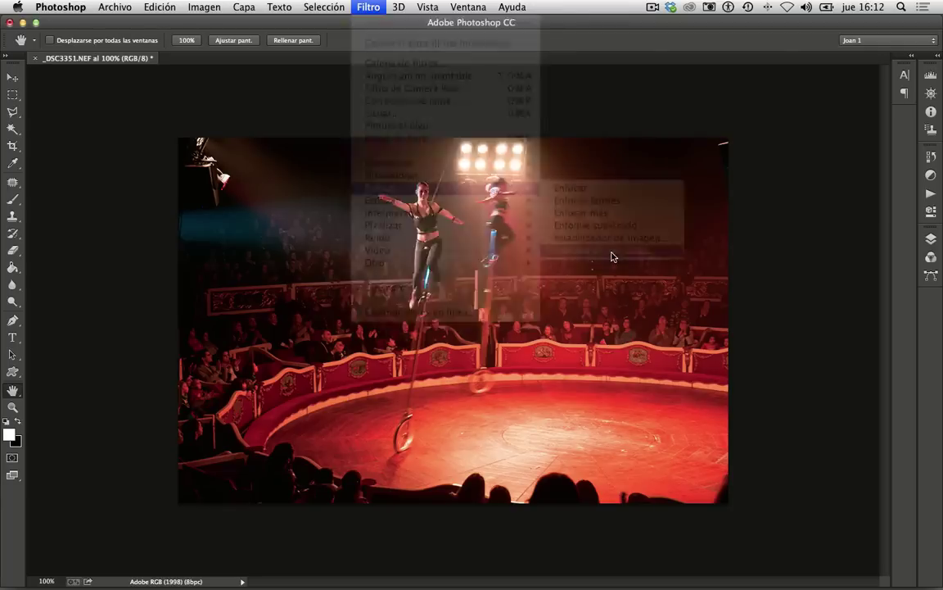
left_click(610, 257)
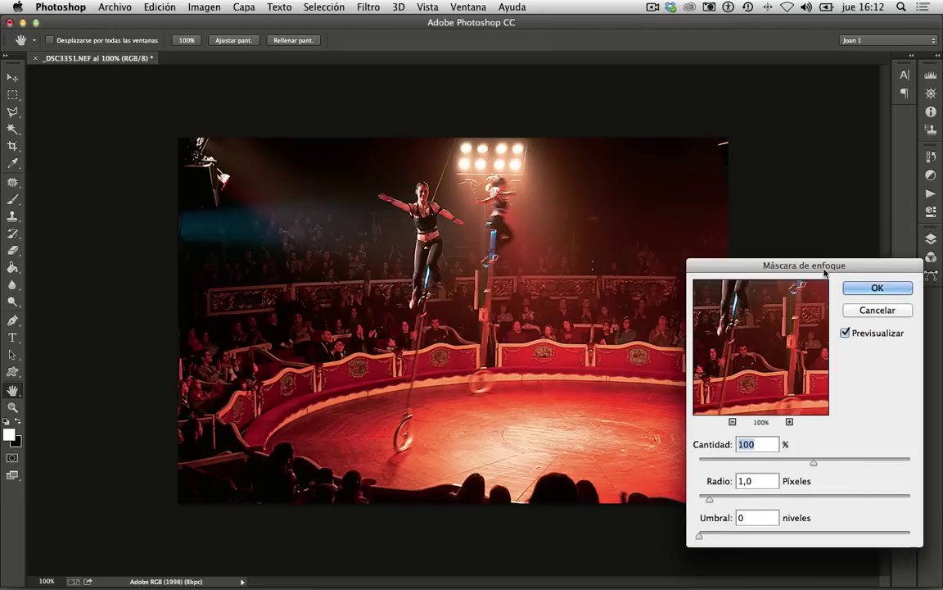
left_click_drag(824, 273, 777, 133)
left_click_drag(765, 322, 696, 322)
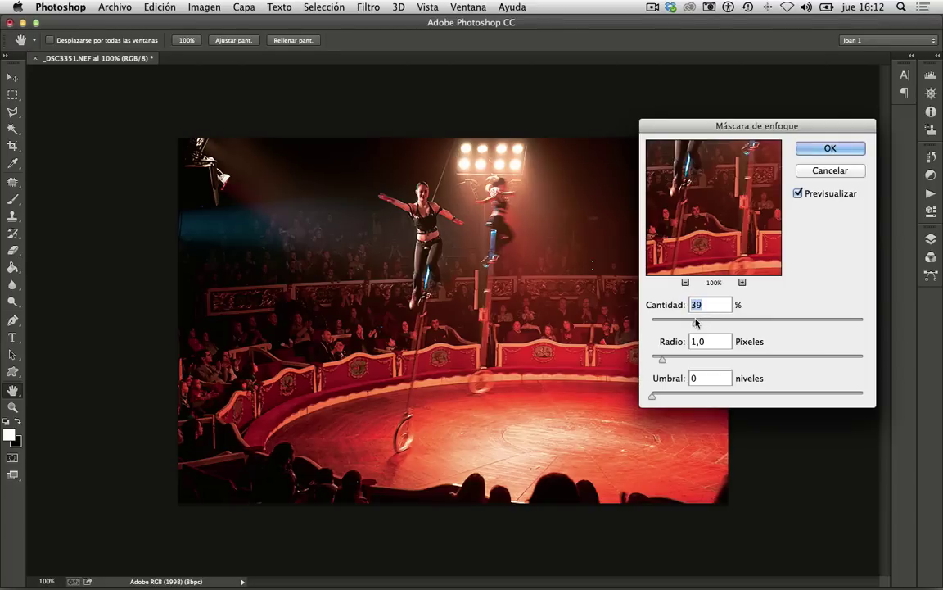
left_click_drag(646, 200, 696, 283)
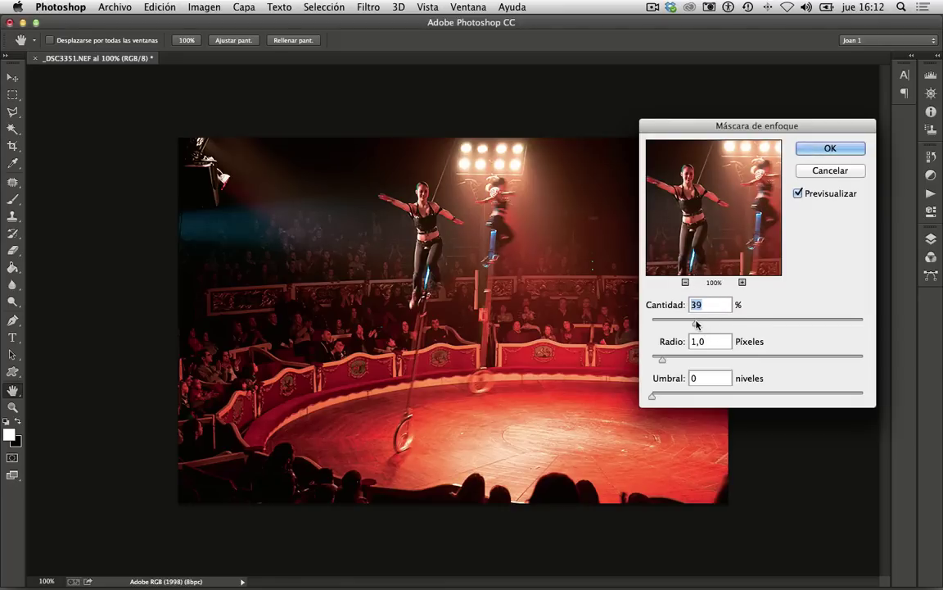
Step: Fine-tune sharpening to 45%, 1,0 px radius, threshold 0, compare before/after, and apply it
mouse_move(698, 323)
left_mouse_down()
mouse_move(721, 318)
mouse_move(691, 311)
mouse_move(818, 322)
left_mouse_up()
key("alt")
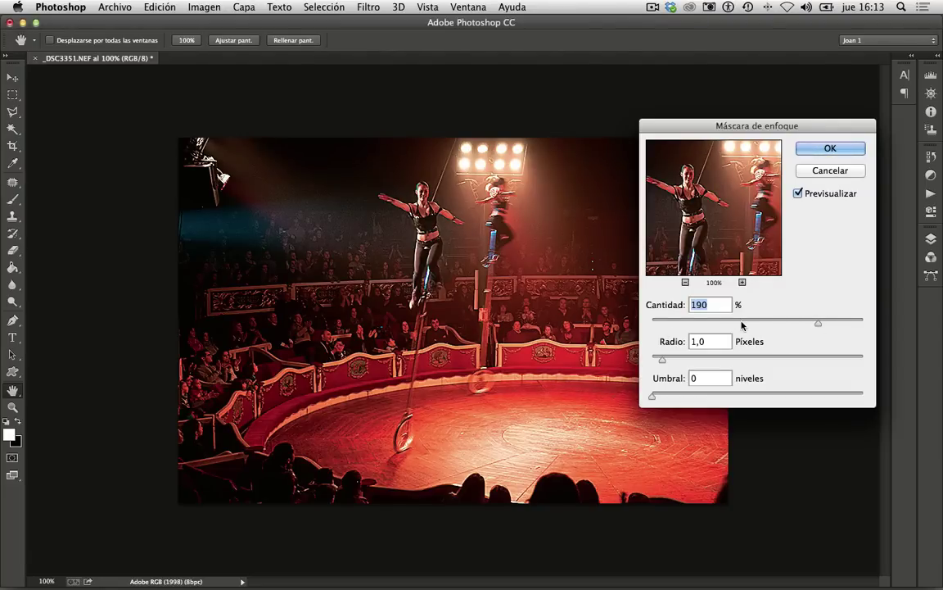
left_click_drag(741, 325, 702, 322)
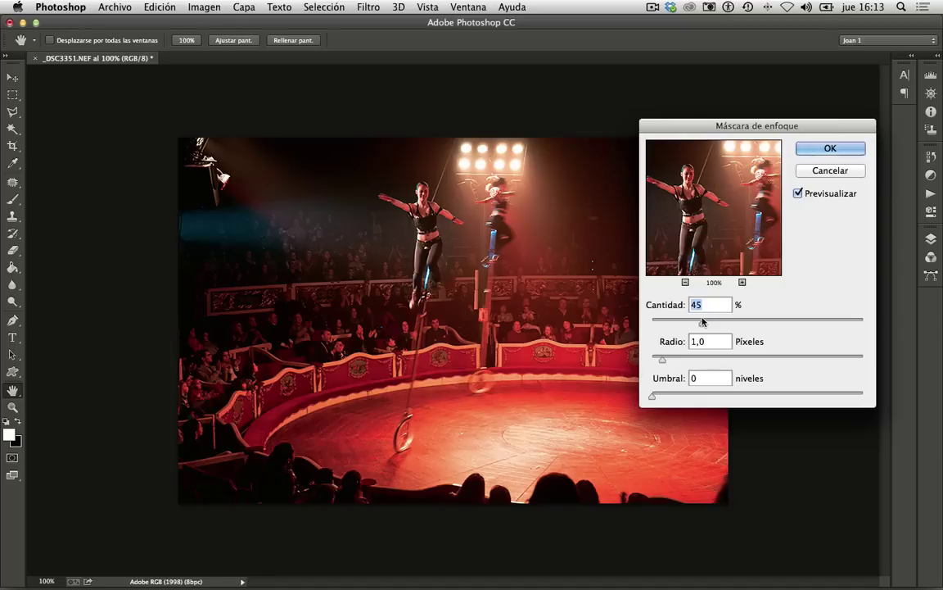
left_click(799, 194)
left_click(800, 194)
left_click(800, 194)
left_click(799, 194)
left_click(825, 146)
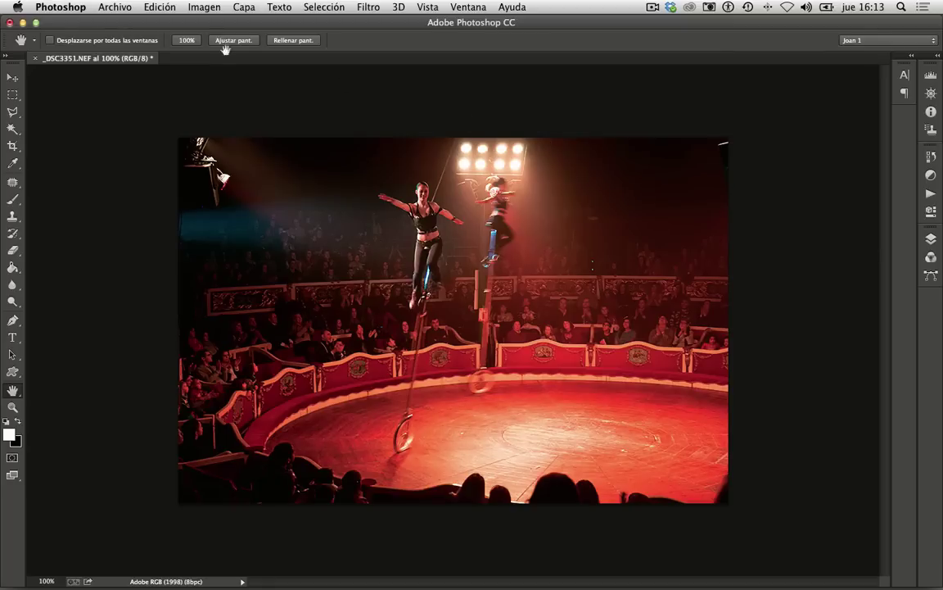
left_click(107, 6)
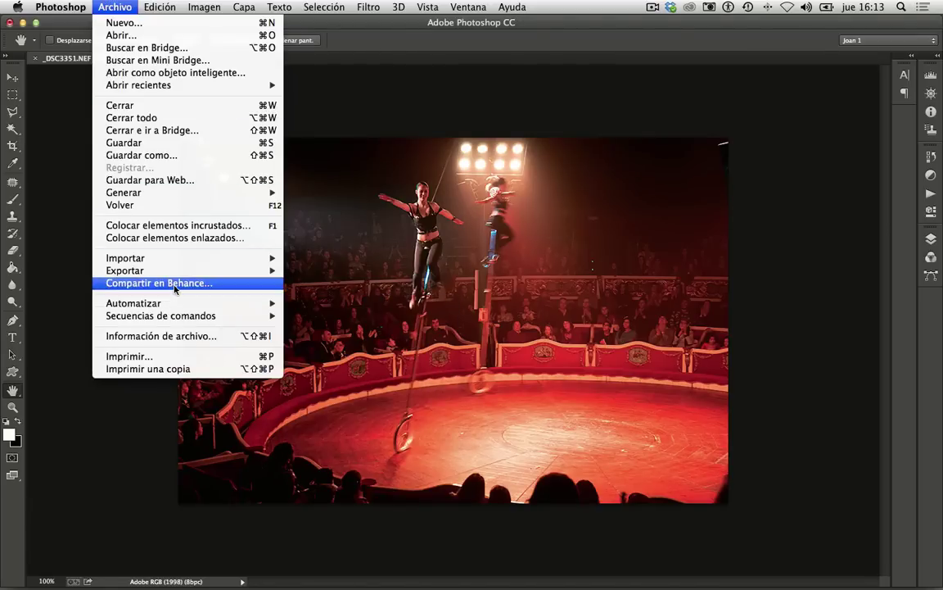
Step: Open Guardar para Web at 100% zoom and pan the 2-up previews to the performers
left_click(207, 184)
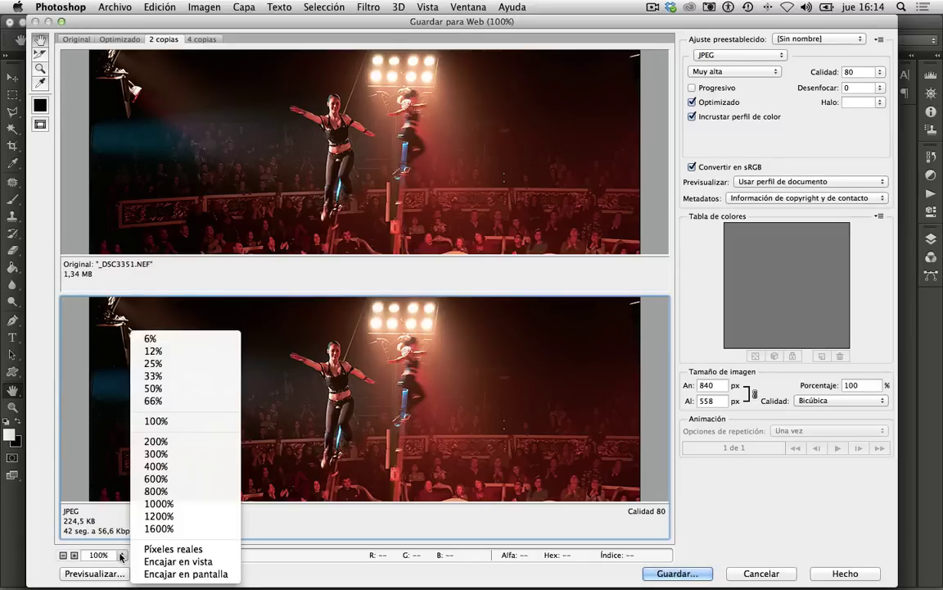
left_click(184, 421)
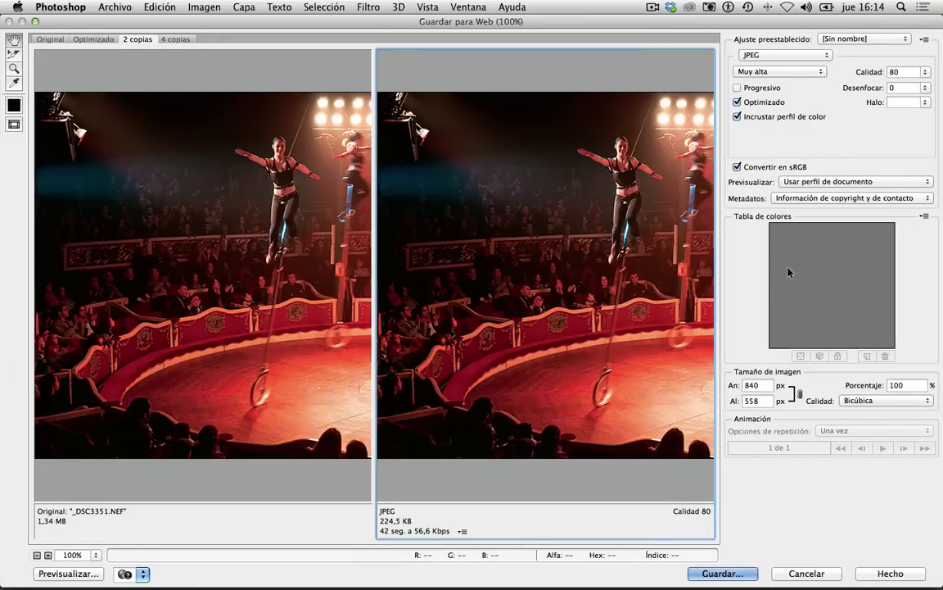
left_click_drag(566, 246, 509, 264)
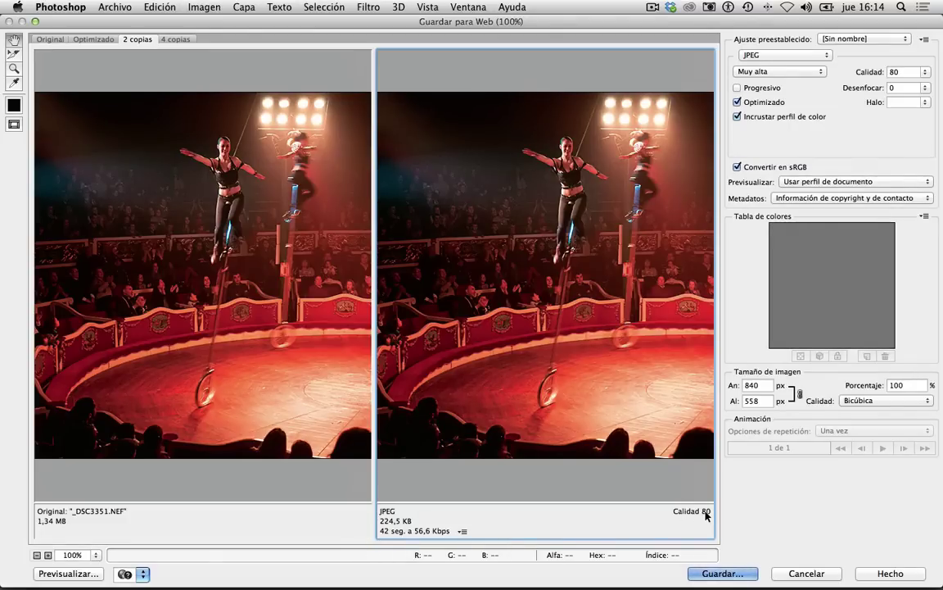
Step: Set the download estimate to a 1 Mbps connection, showing about 3 seconds for 224,5 KB
left_click(462, 530)
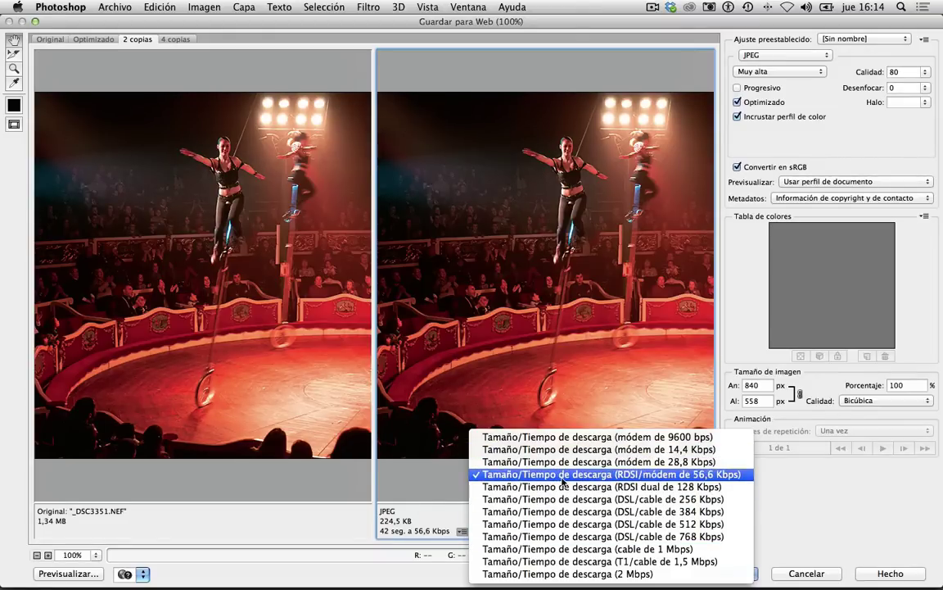
left_click(385, 440)
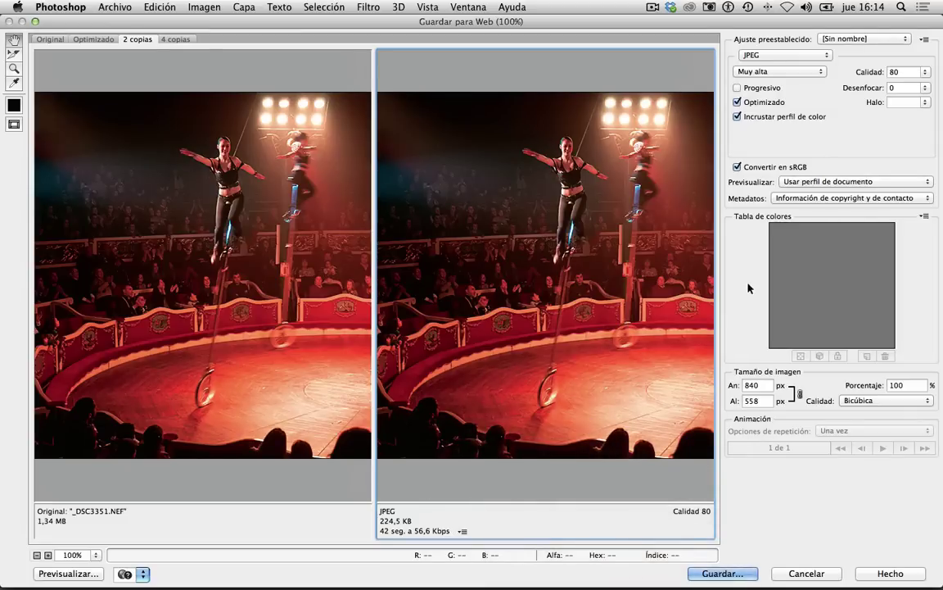
left_click(463, 530)
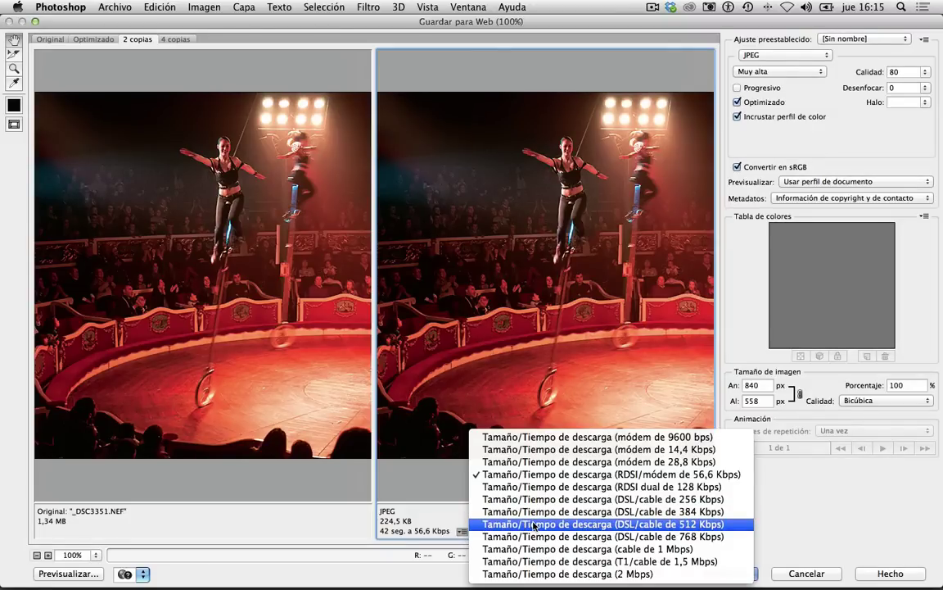
left_click(524, 549)
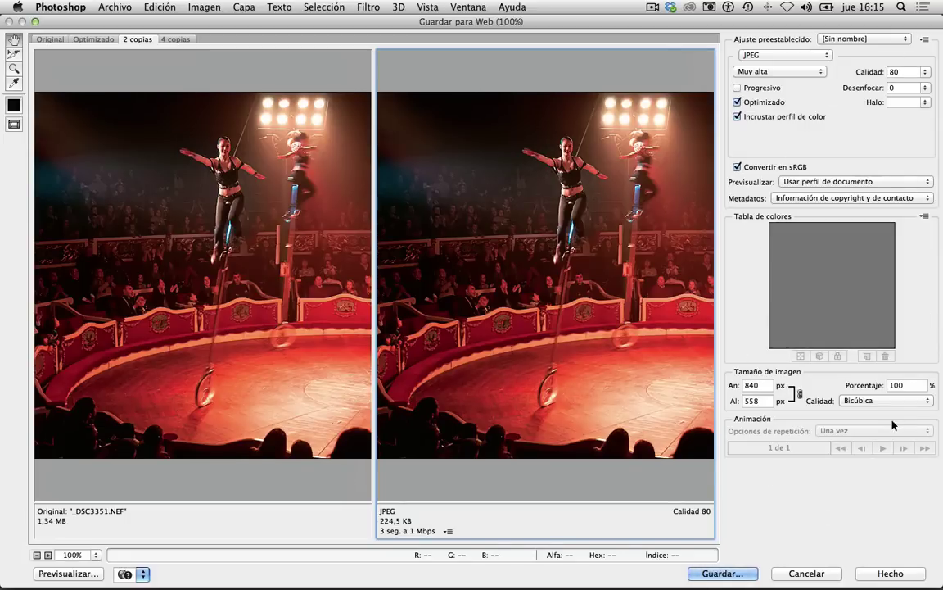
left_click(828, 55)
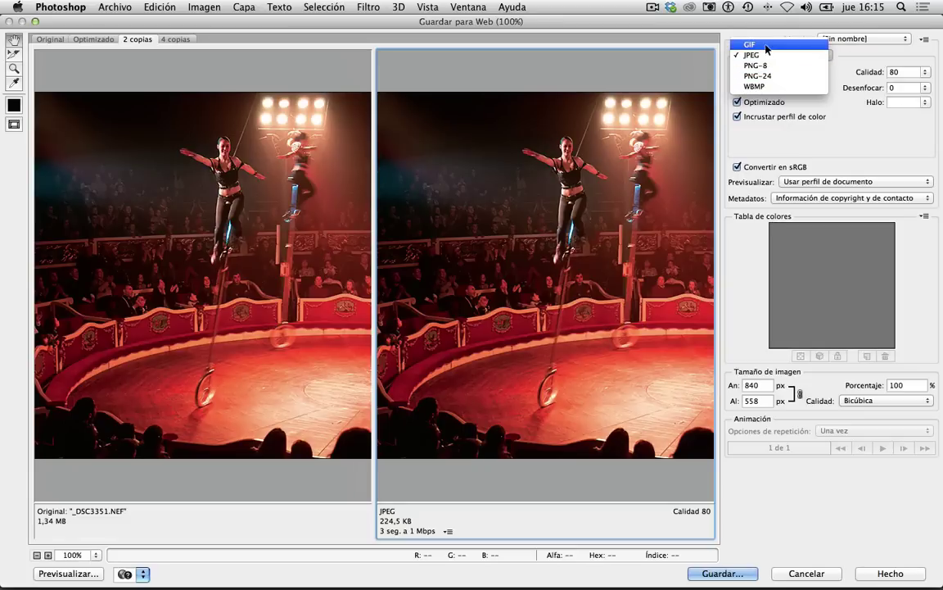
Step: Keep JPEG format and try the Máxima, Alta and Baja quality presets
left_click(775, 55)
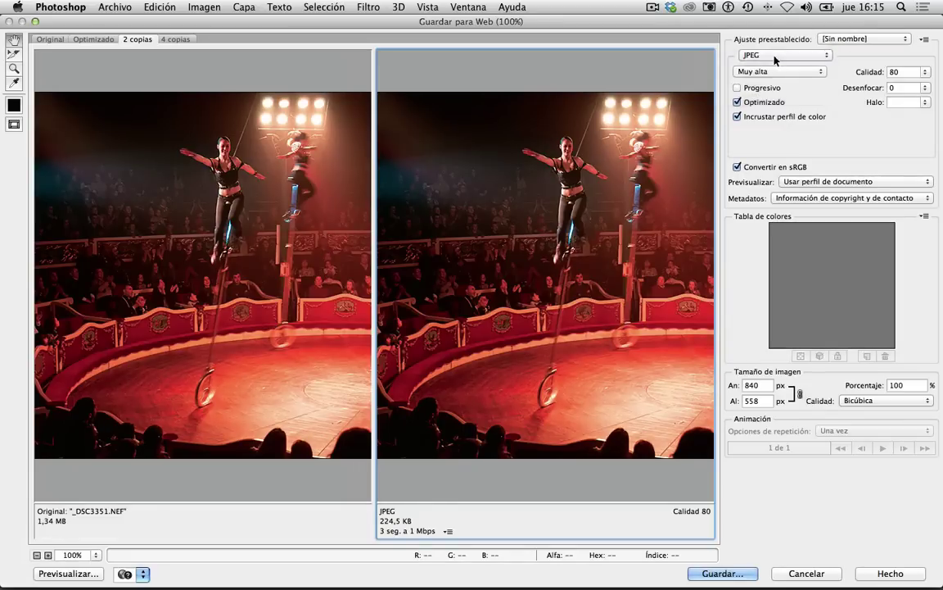
left_click(819, 74)
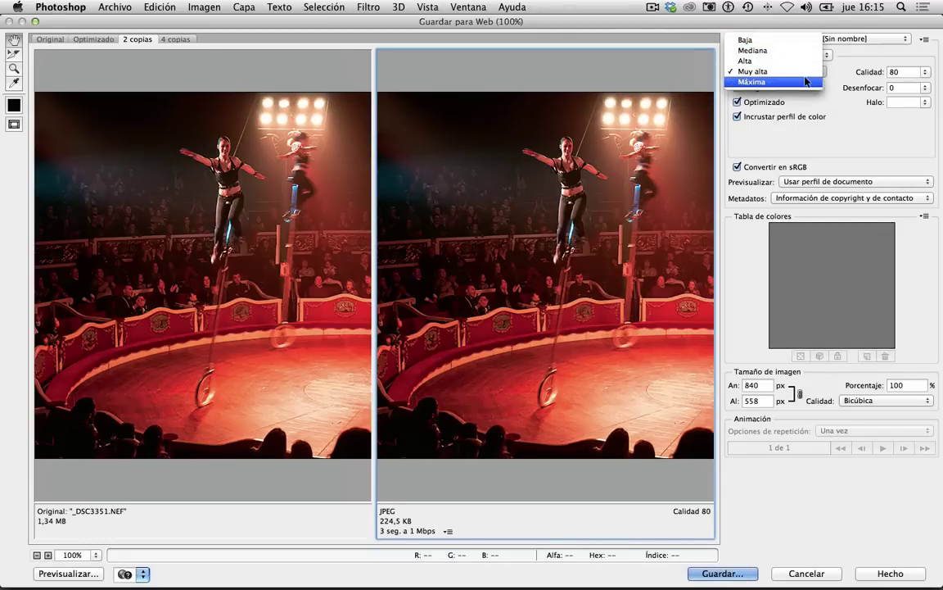
left_click(805, 81)
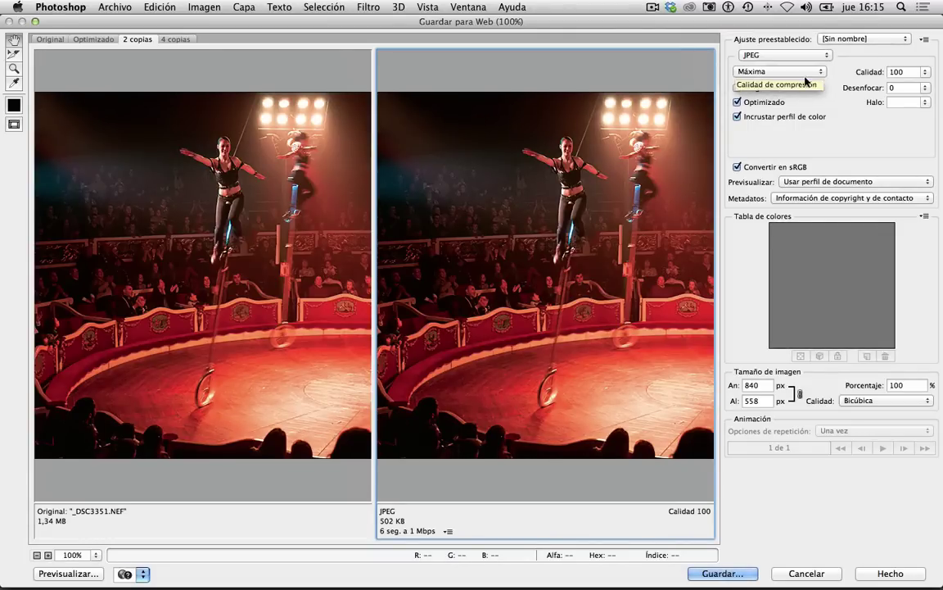
left_click(807, 79)
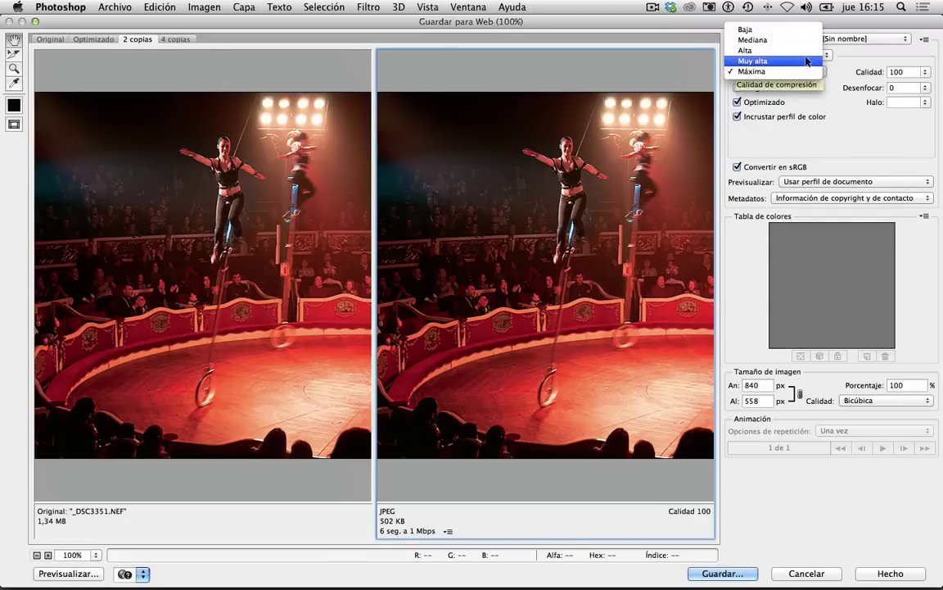
left_click(811, 50)
left_click(819, 74)
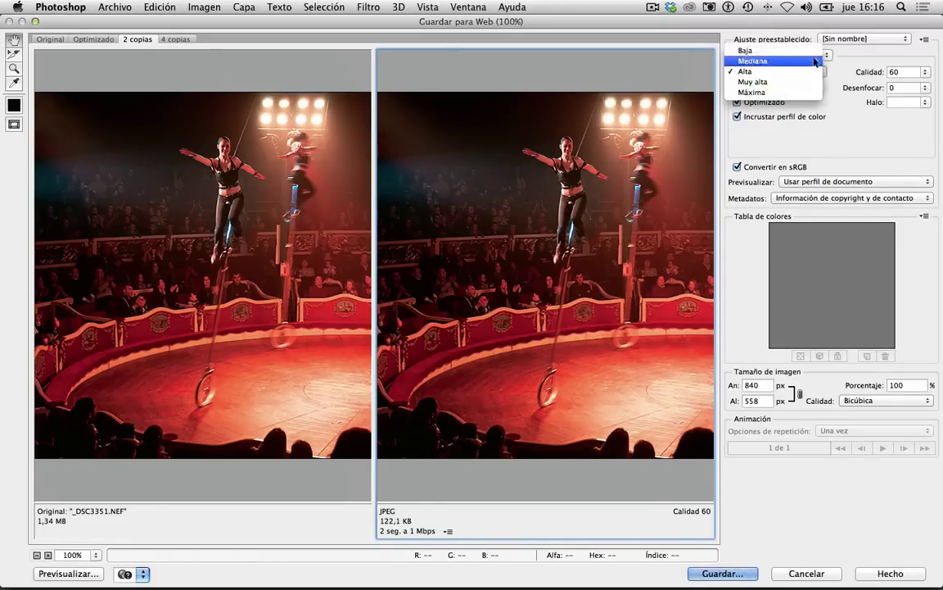
left_click(811, 50)
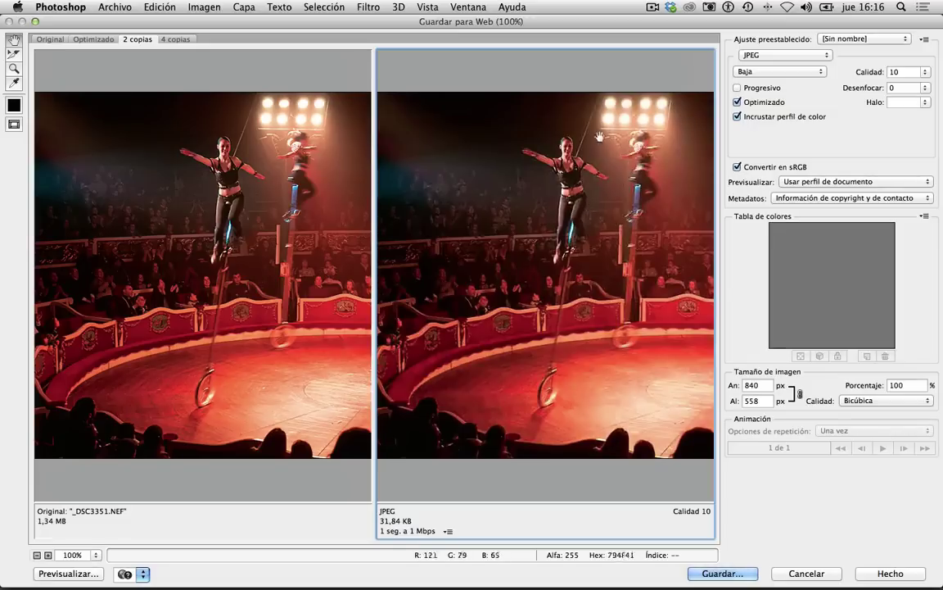
Step: Sweep the JPEG quality slider from 0 to 100, then set it back to 80
left_click_drag(927, 74, 861, 86)
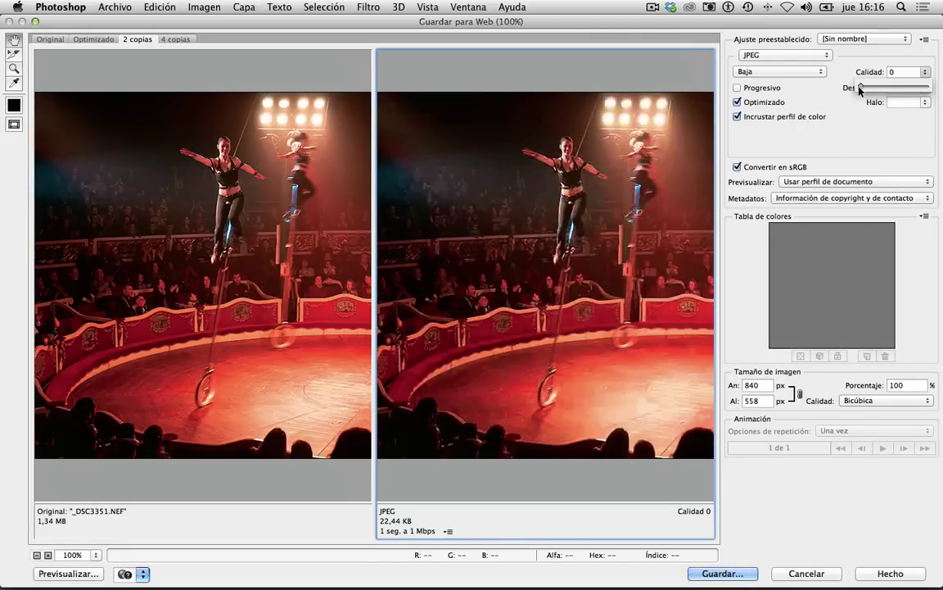
left_click_drag(860, 89, 928, 90)
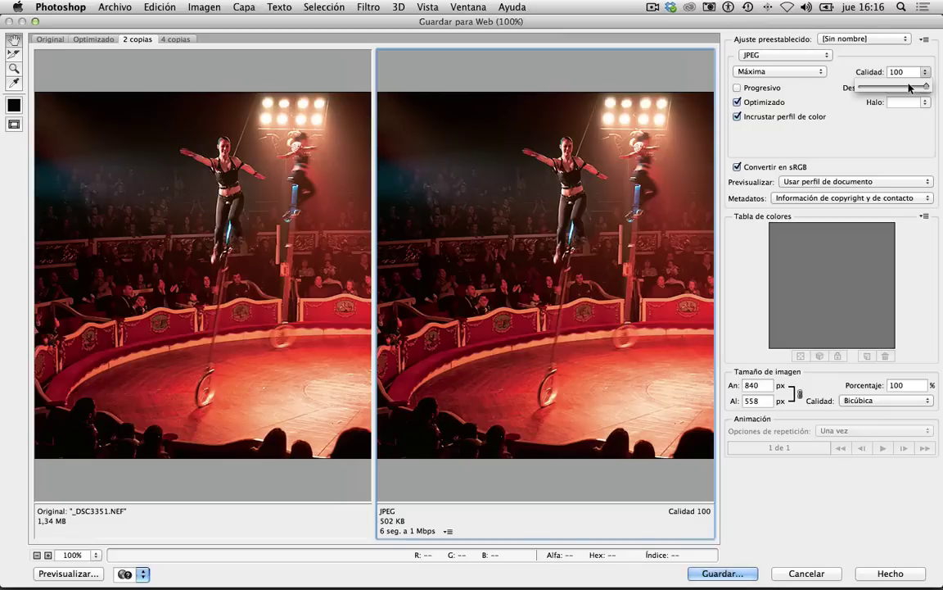
left_click(909, 87)
left_click_drag(909, 88, 915, 87)
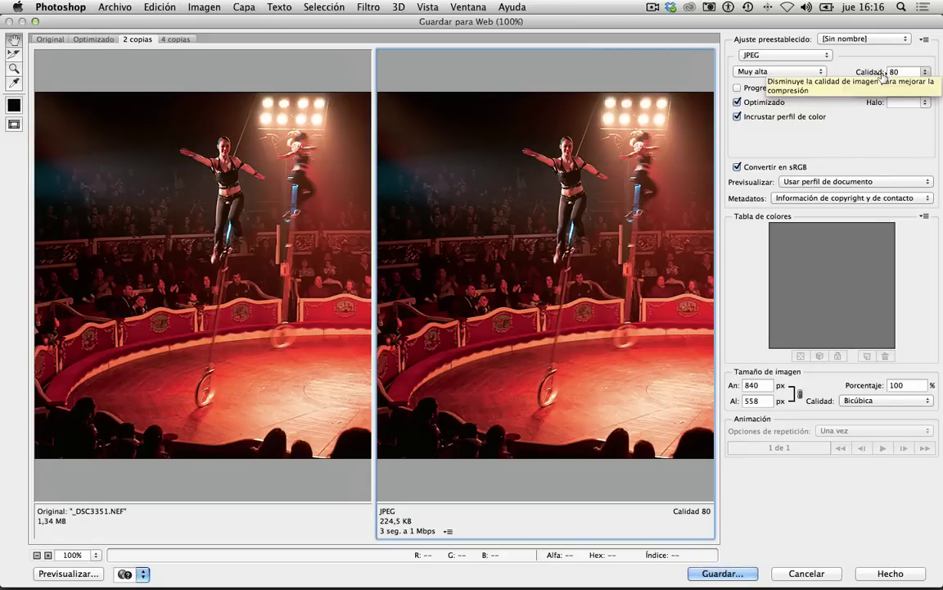
Step: Lower the JPEG quality in stages (69, 60, 50) down to 27, about 51,74 KB
left_click(925, 72)
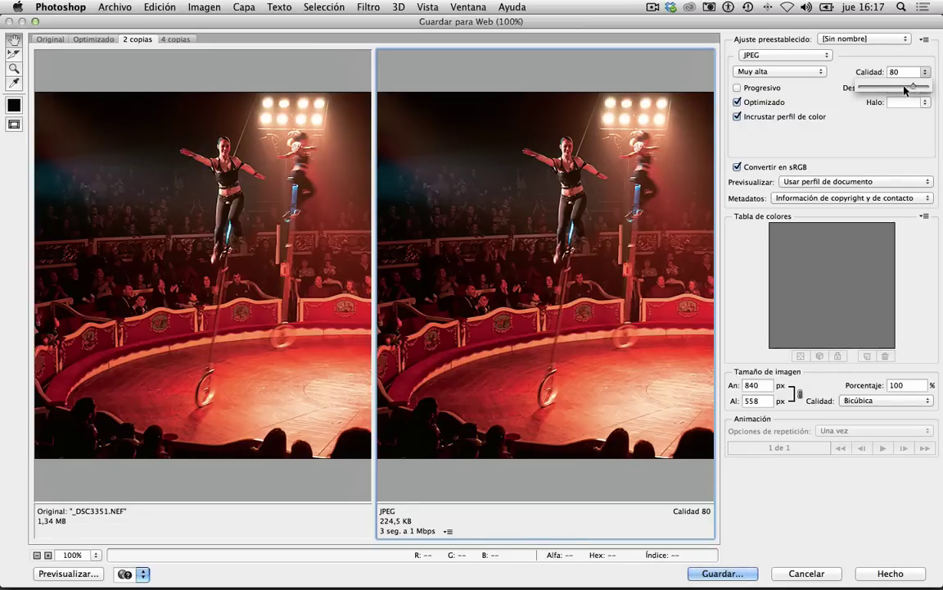
left_click_drag(903, 85, 908, 88)
left_click_drag(905, 88, 900, 88)
left_click_drag(900, 86, 878, 87)
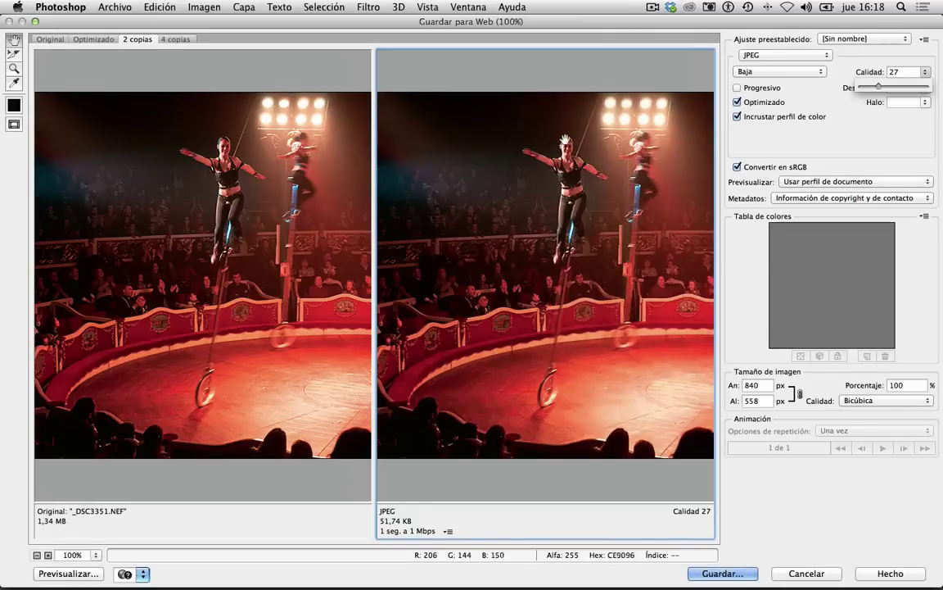
Step: Zoom both previews to 200% and pan to the performer up close
right_click(531, 342)
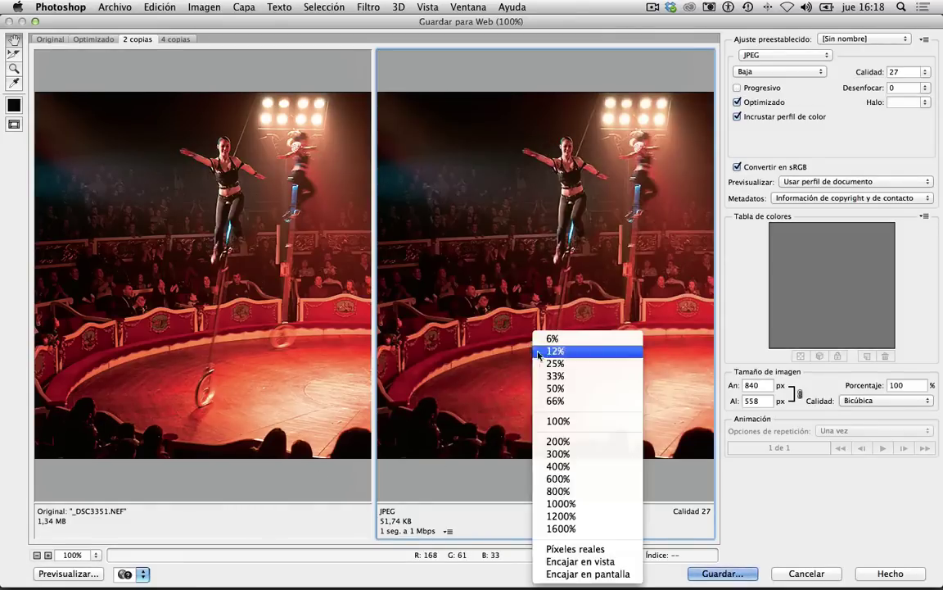
left_click(563, 443)
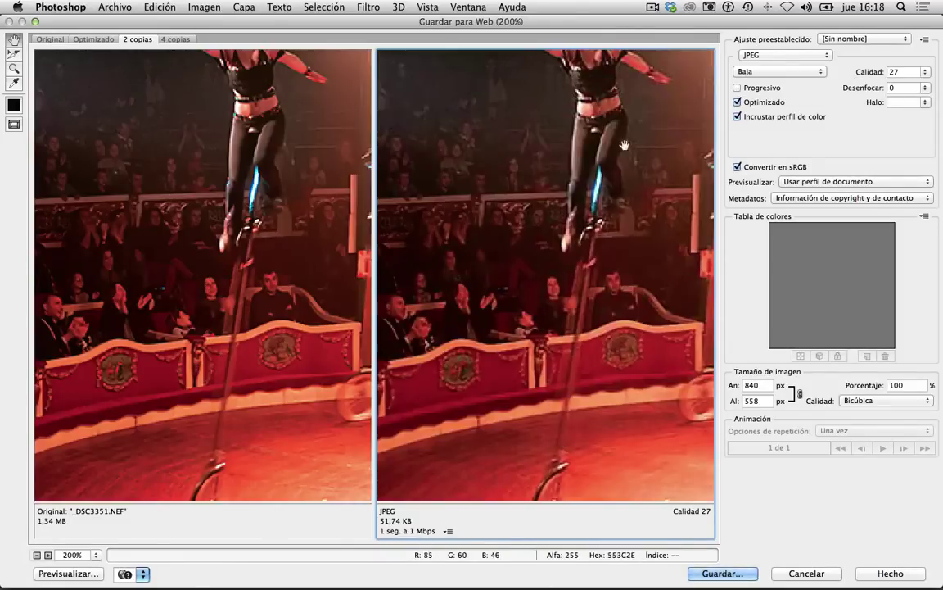
left_click_drag(562, 130, 614, 306)
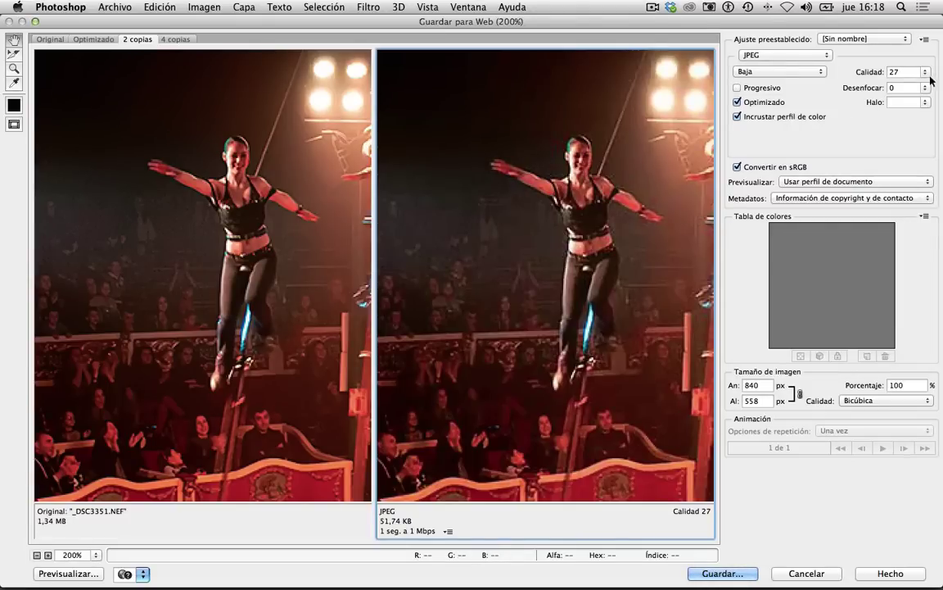
Step: Raise the JPEG quality through 48, 53 and 70 to 80, about 224,5 KB
left_click_drag(931, 73, 894, 88)
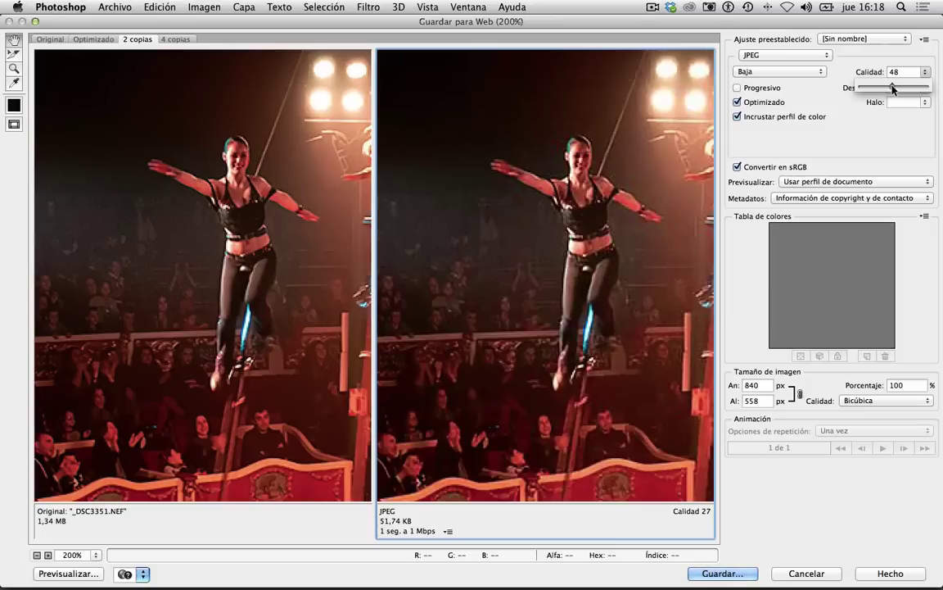
left_click_drag(893, 89, 897, 88)
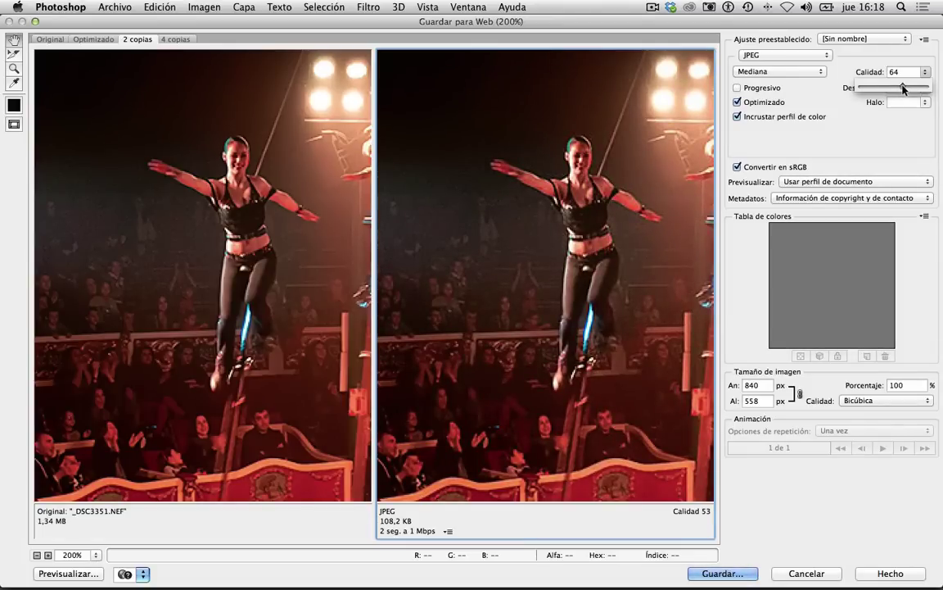
left_click_drag(901, 88, 908, 88)
left_click_drag(907, 88, 913, 88)
left_click(868, 139)
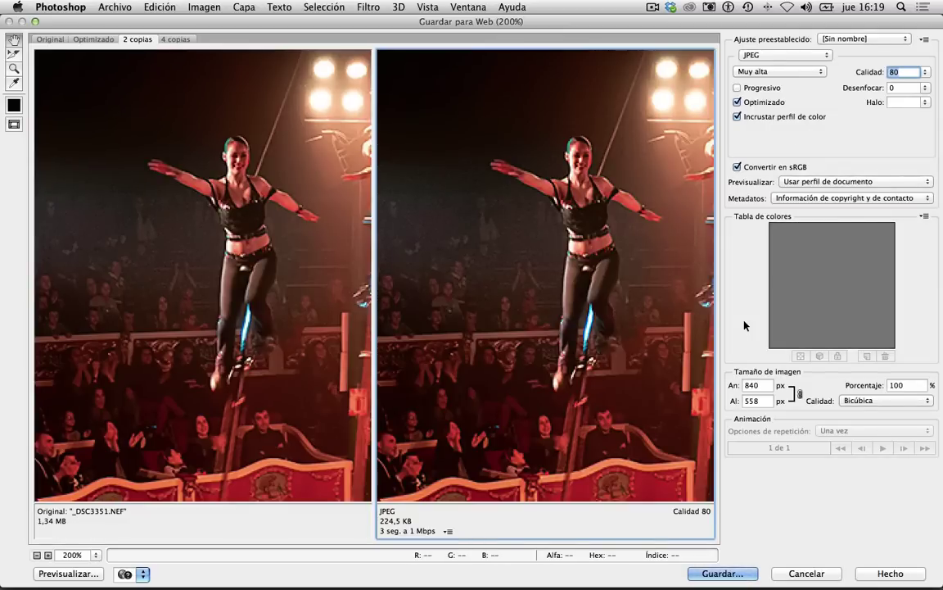
left_click(876, 185)
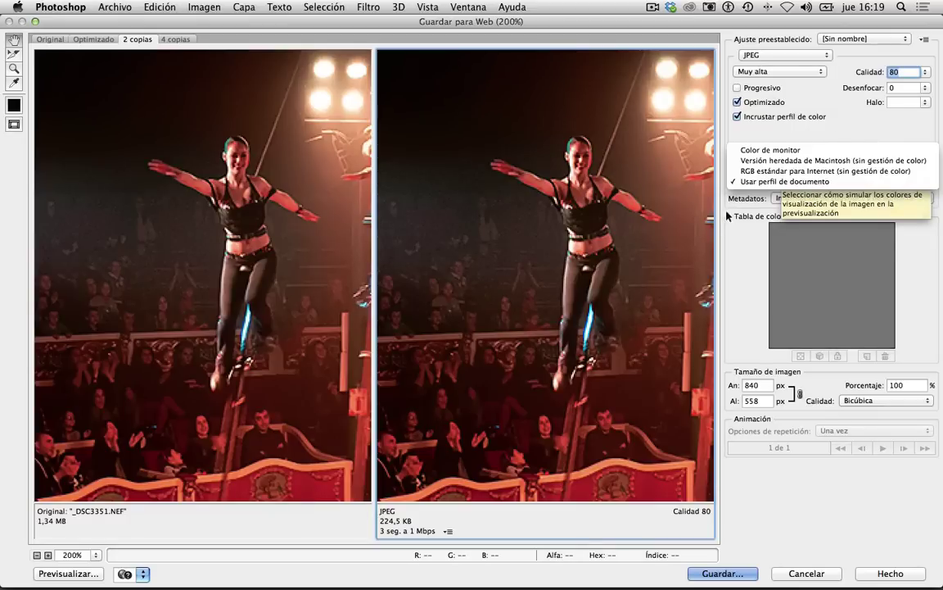
left_click(778, 133)
left_click(737, 117)
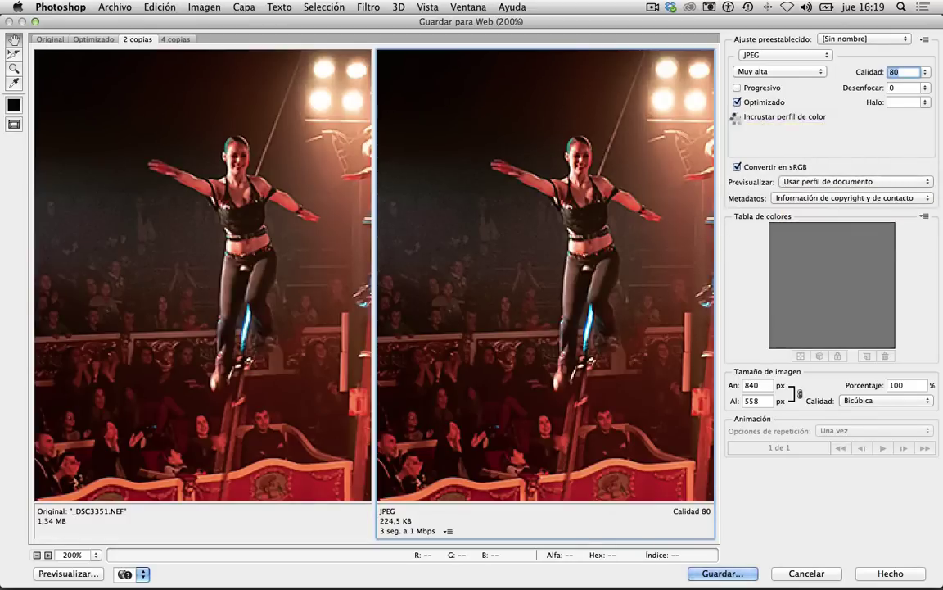
left_click(736, 118)
left_click(737, 118)
left_click(737, 118)
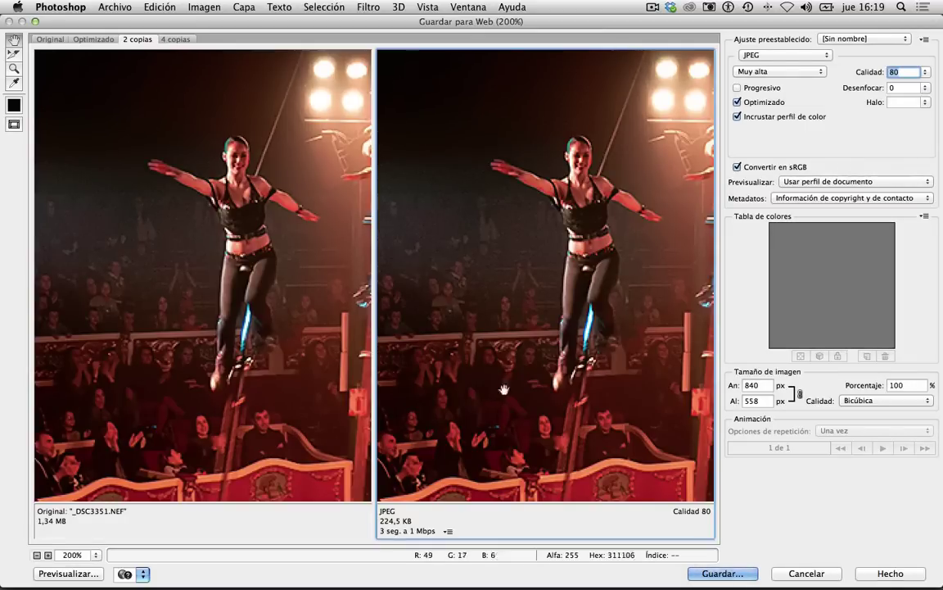
left_click(738, 87)
left_click(738, 87)
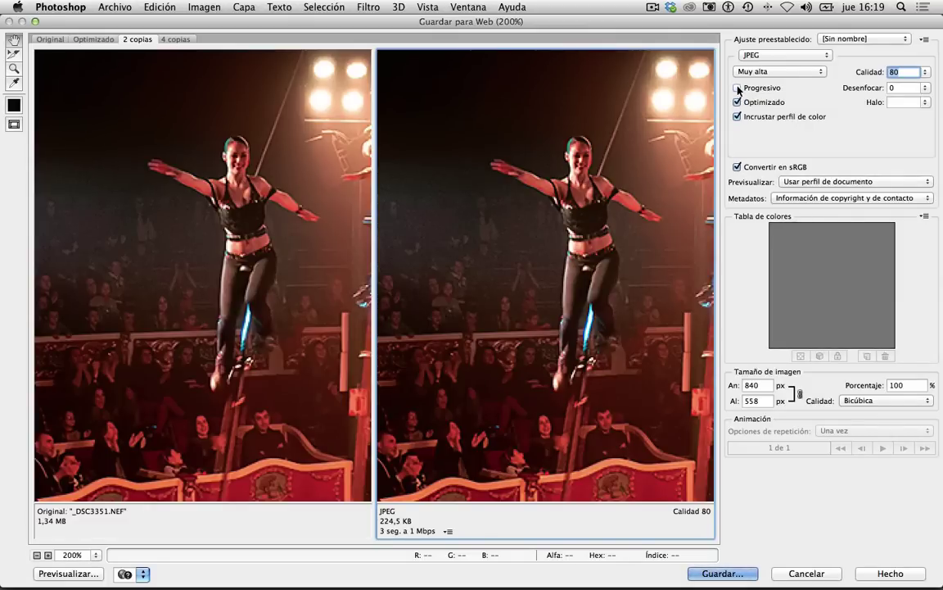
left_click(738, 87)
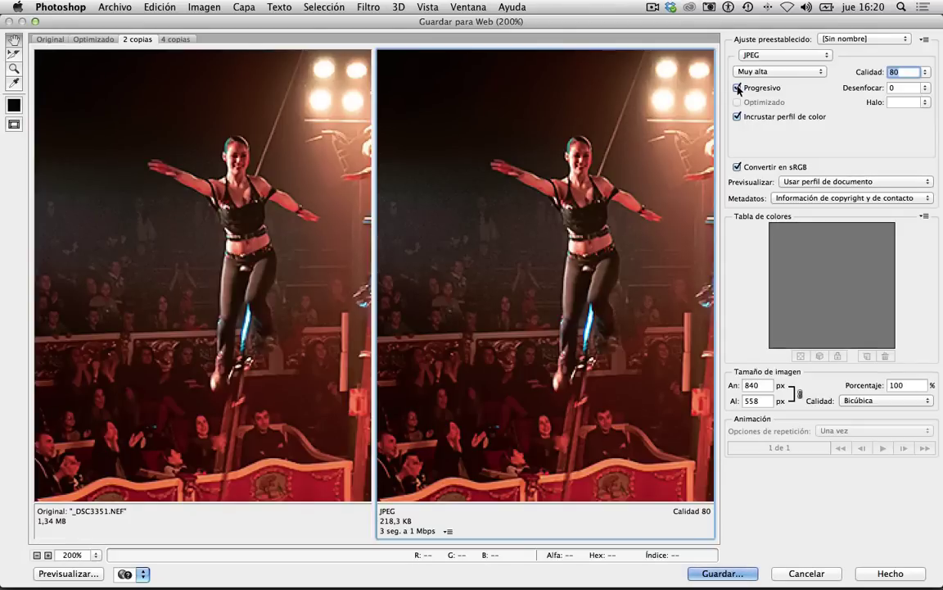
left_click(738, 88)
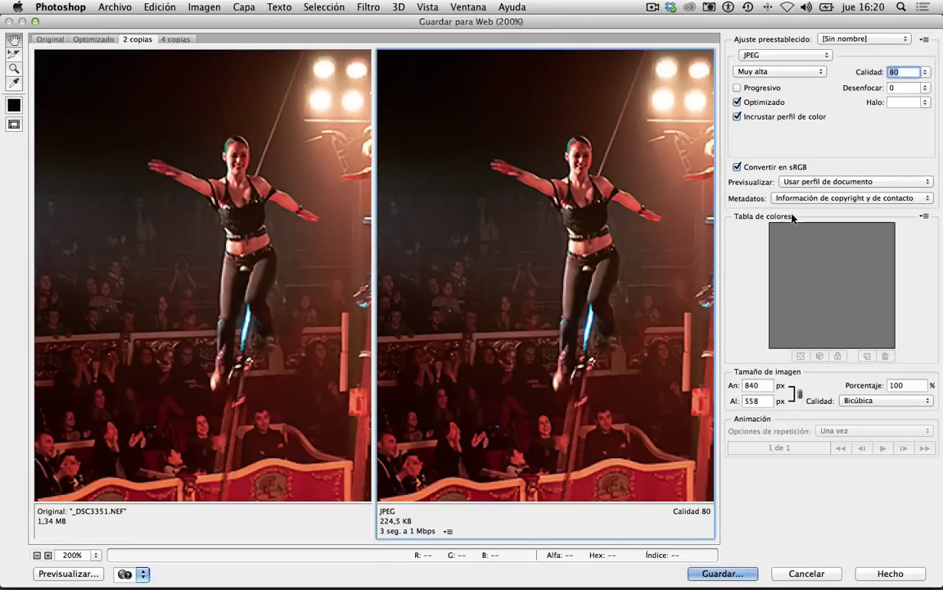
left_click(892, 198)
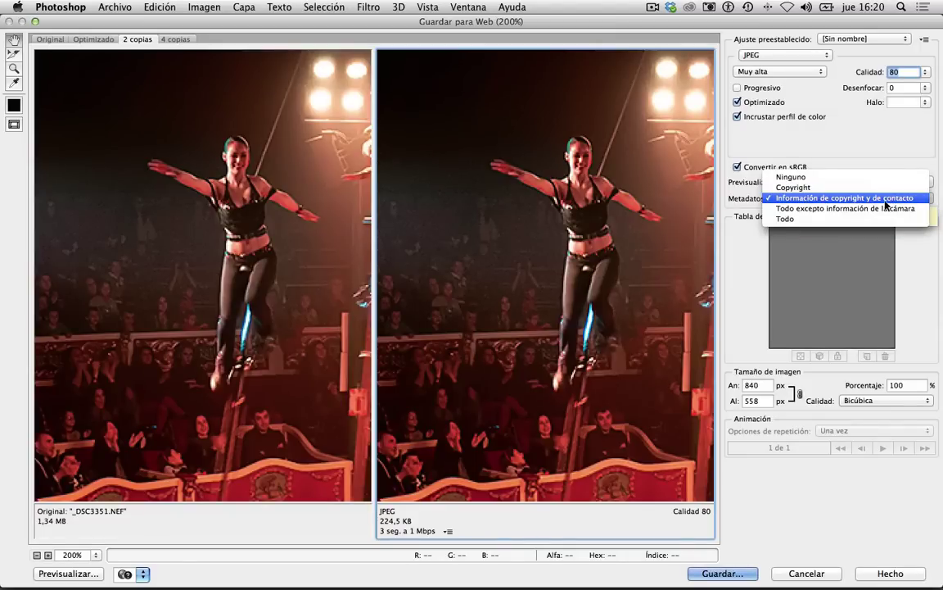
left_click(786, 198)
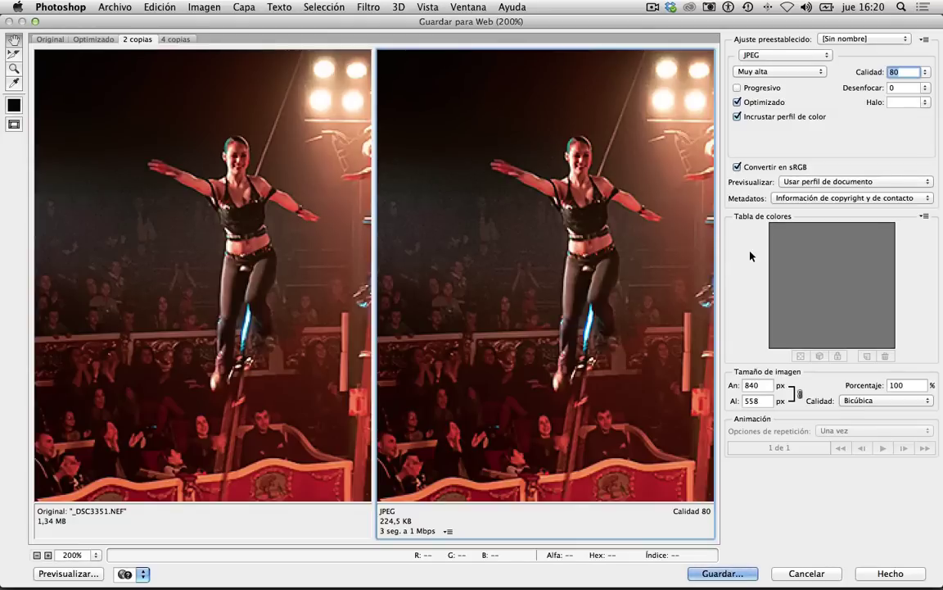
Step: Zoom the circus preview to 100% and open Save Settings from the optimisation options menu
right_click(575, 202)
left_click(610, 292)
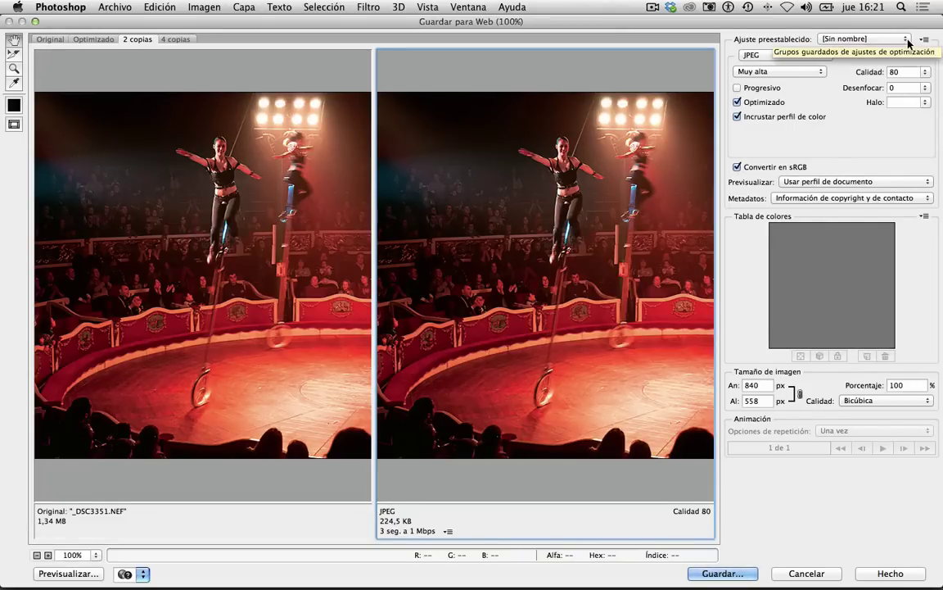
left_click(925, 40)
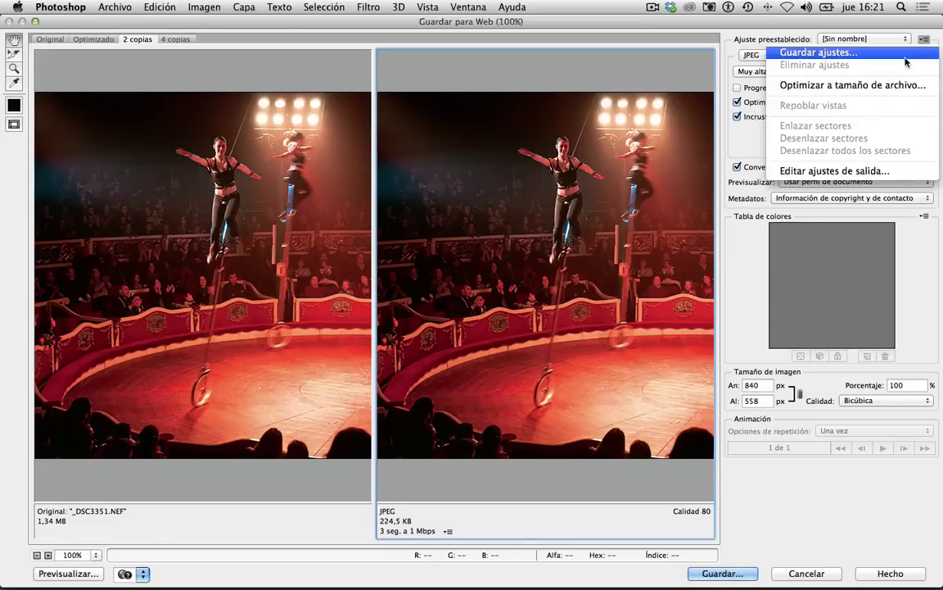
left_click(907, 38)
left_click(906, 39)
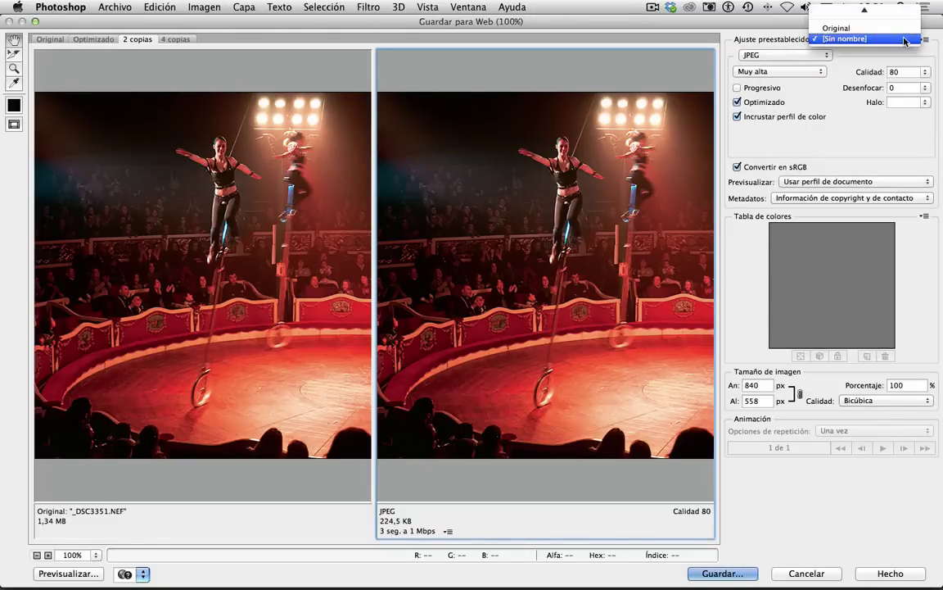
scroll(901, 33, "up", 5)
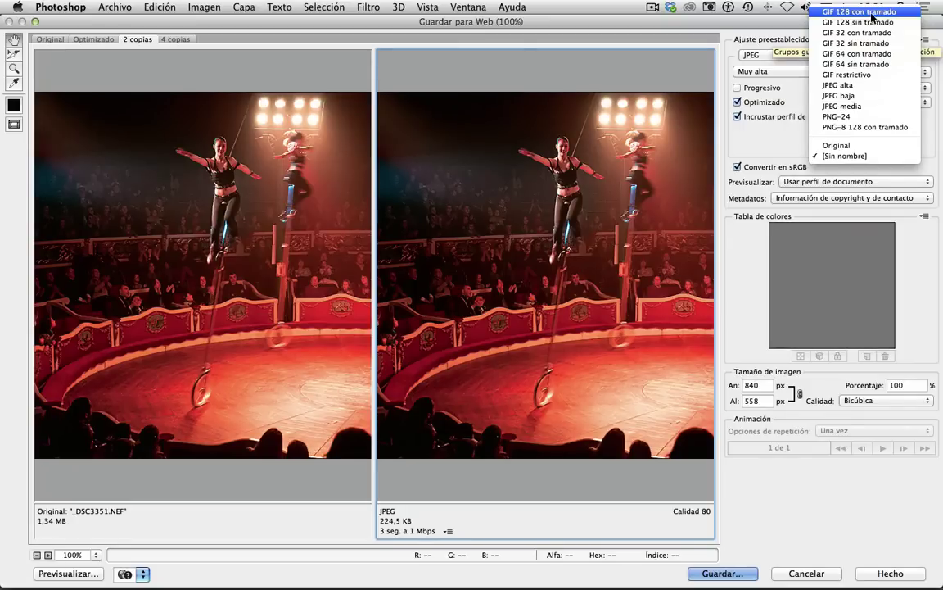
left_click(925, 41)
left_click(925, 41)
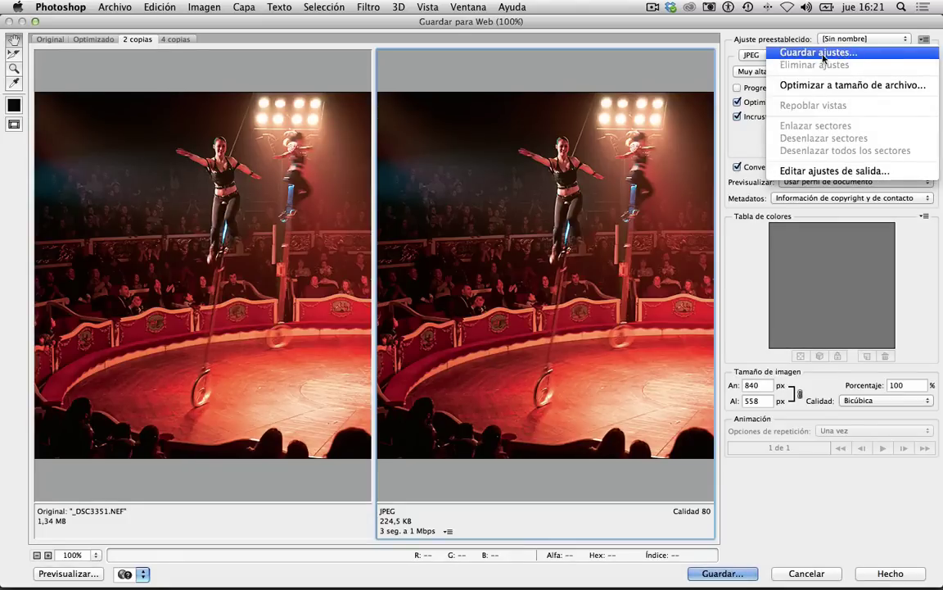
left_click(823, 56)
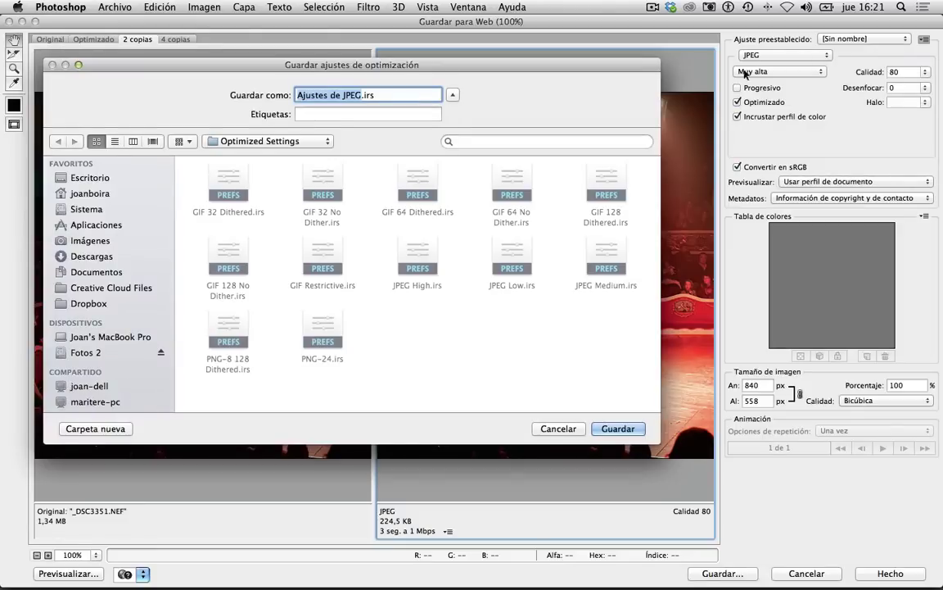
Step: Keep Optimized Settings as the folder and name the preset 'Jpeg Blog_840p'
left_click(320, 141)
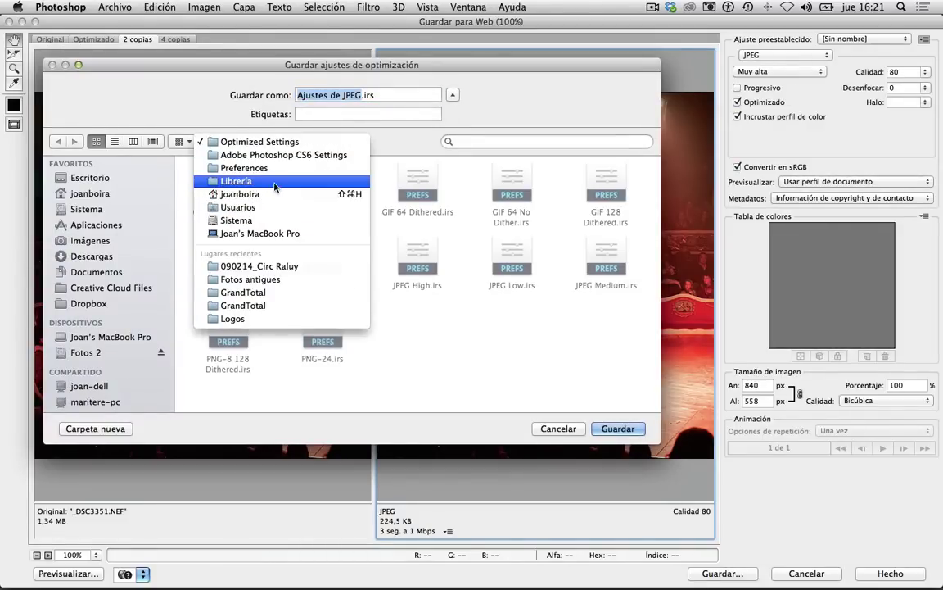
left_click(290, 141)
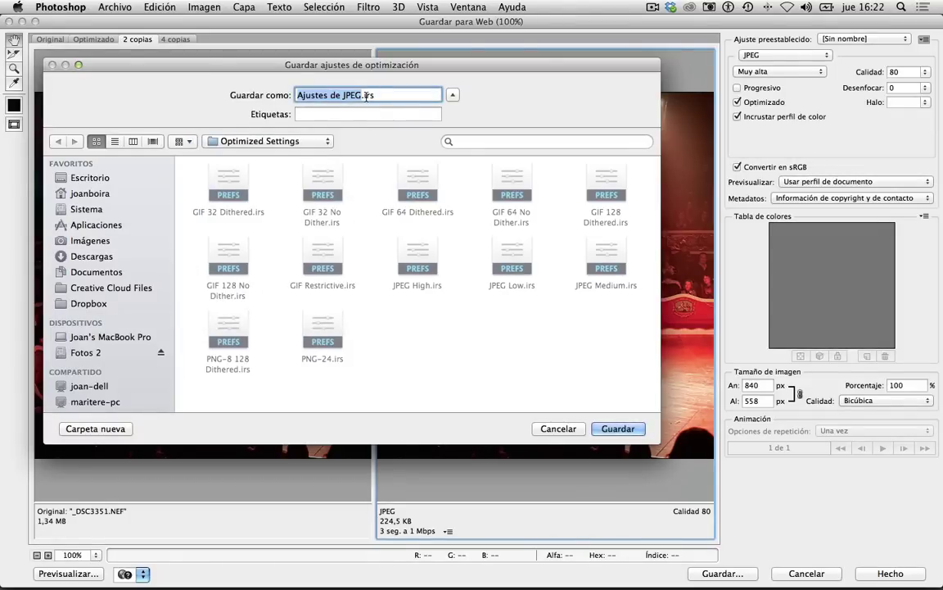
type("Jpeg")
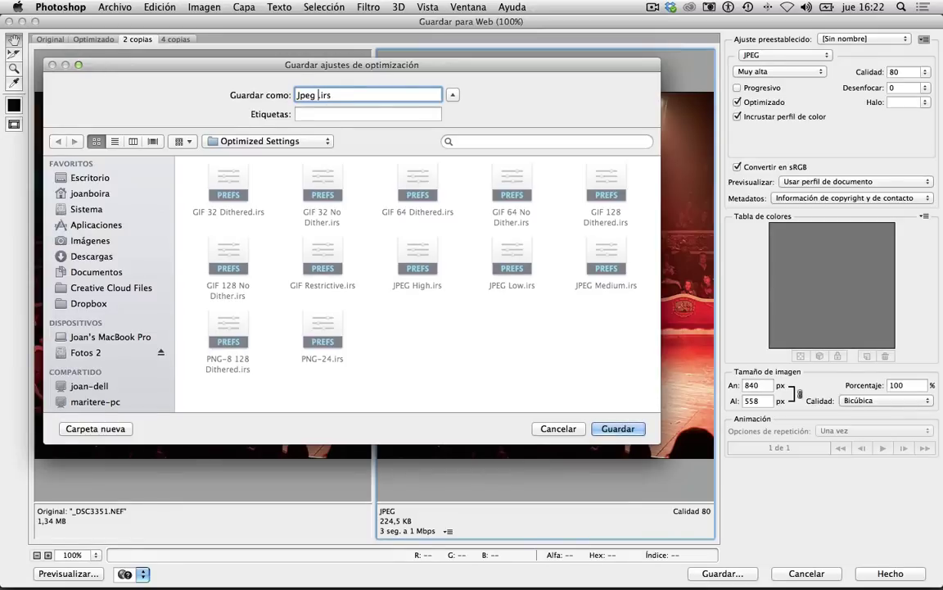
type(" Blog")
type("_")
type("840")
type("p")
Step: Save and verify the Jpeg Blog_840p preset, then export _DSC3351.jpg to Escritorio
left_click(615, 429)
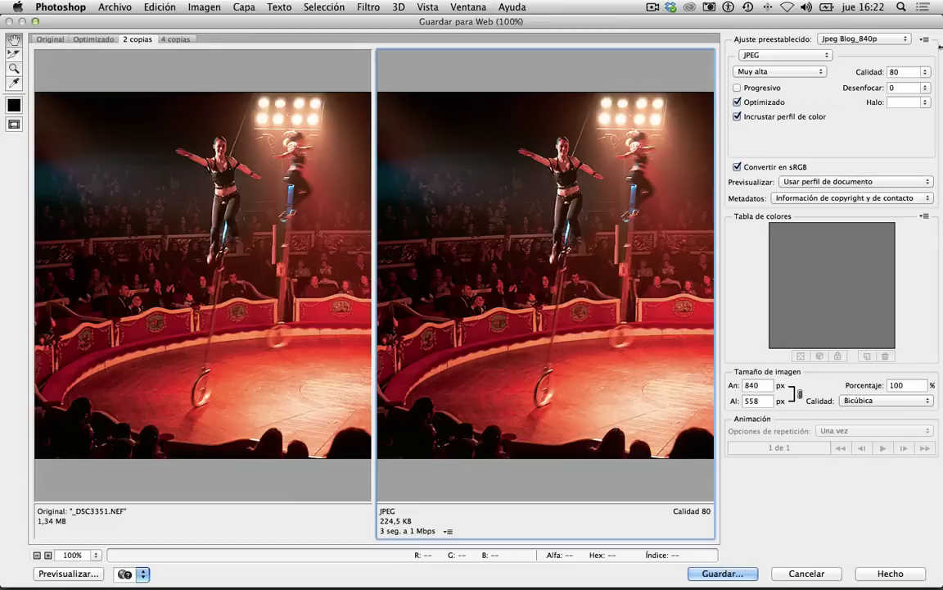
left_click(901, 39)
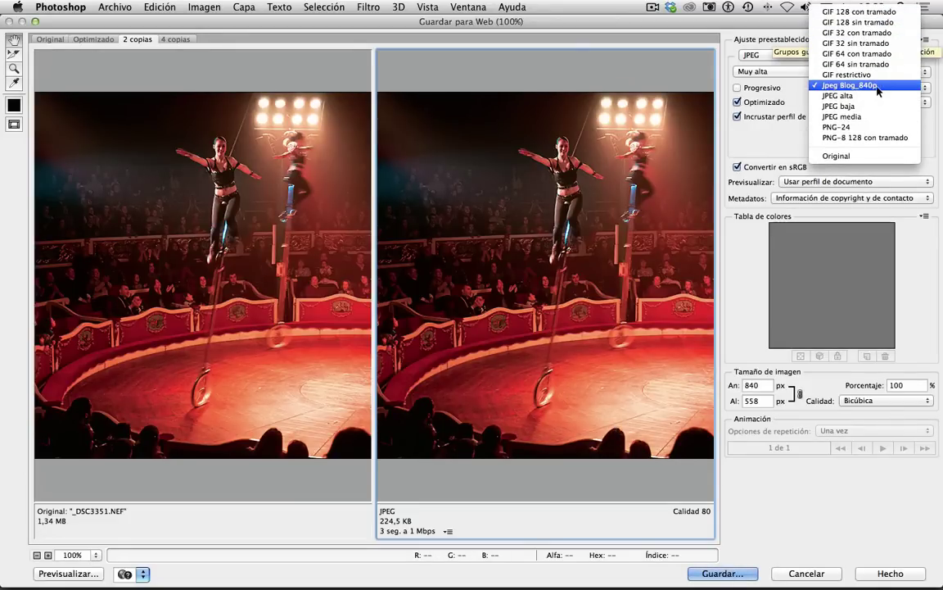
left_click(929, 162)
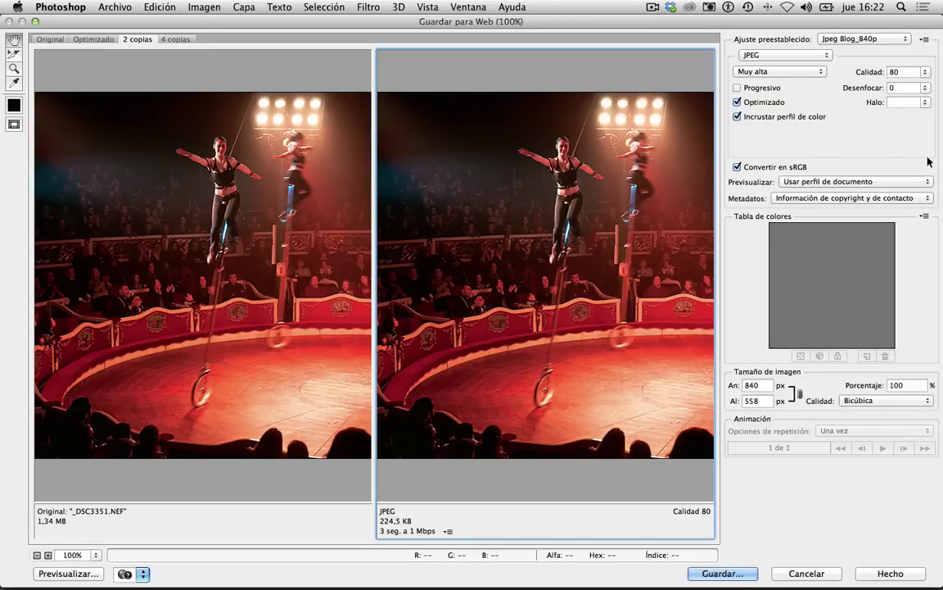
left_click(745, 571)
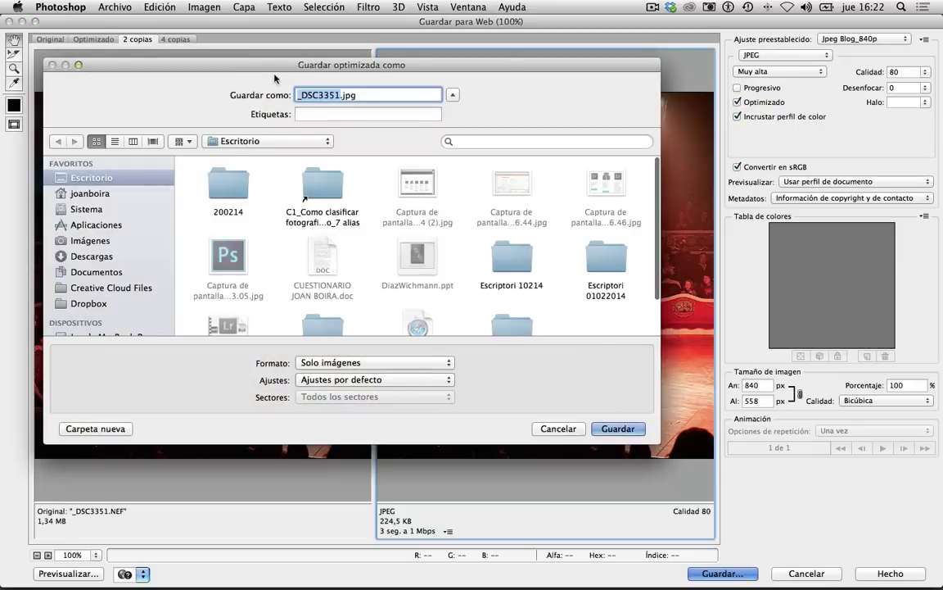
left_click(614, 429)
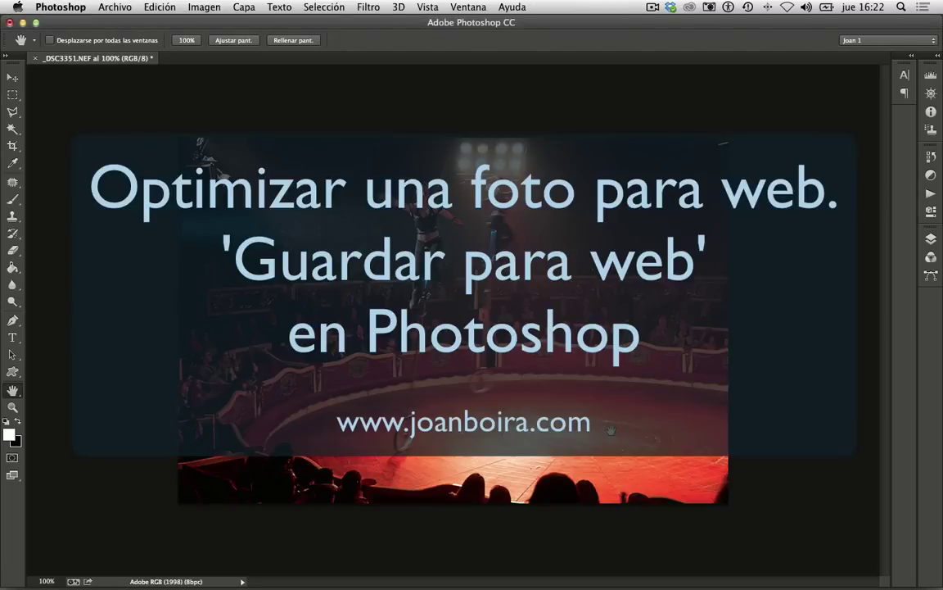